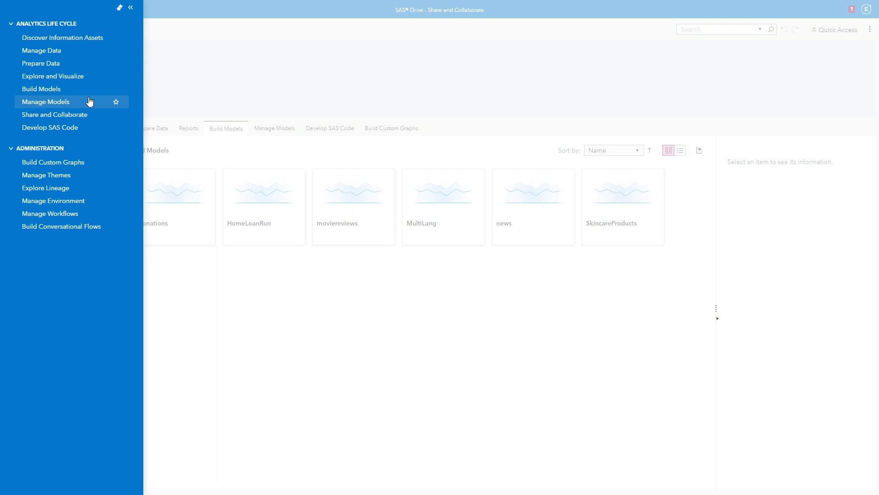
Start a new project in Build Models named HomeLoan with the type Data Mining and Machine Learning
left_click(74, 90)
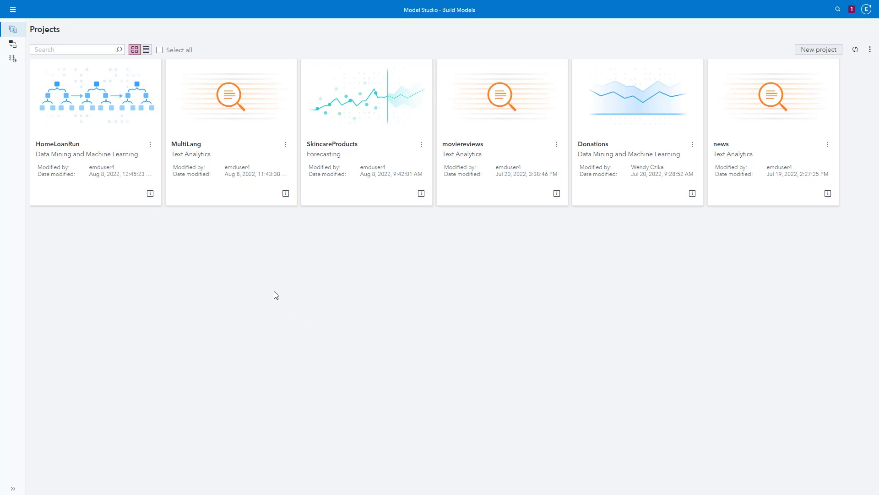
mouse_move(147, 130)
mouse_move(350, 114)
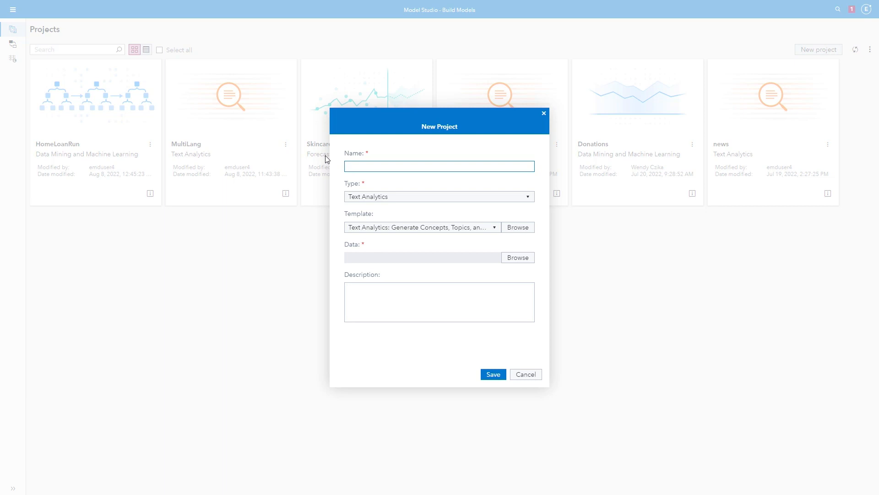
type("HomeLoan")
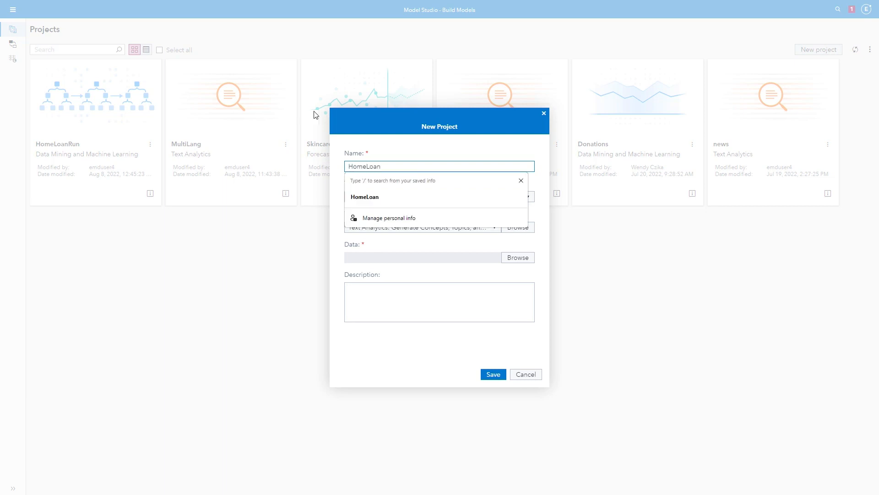
left_click(531, 204)
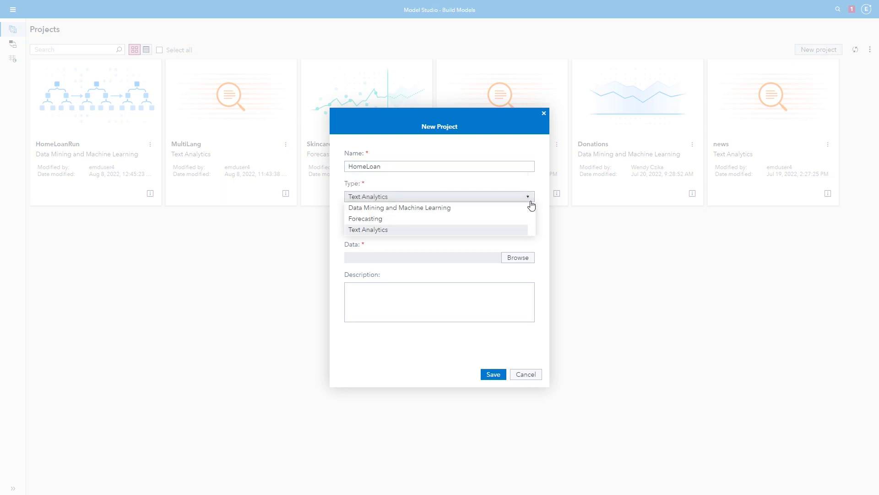
left_click(436, 208)
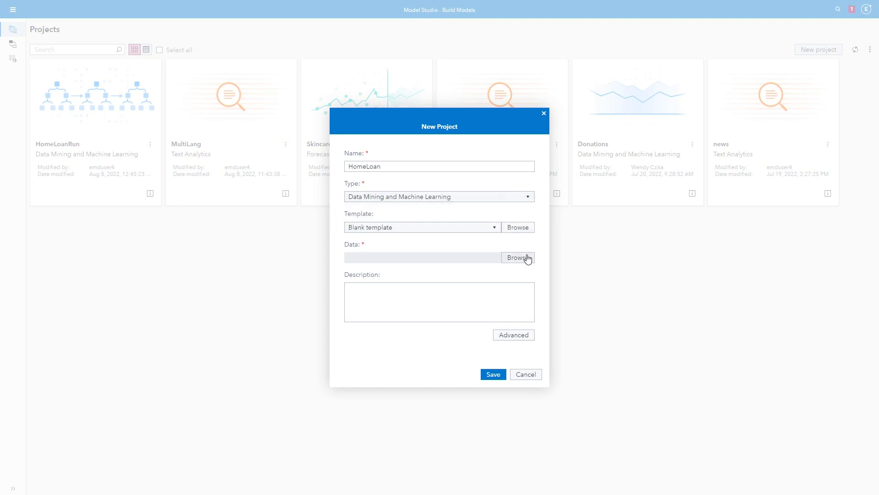
Choose the HOMELOAN table as the project's data source and save the new project
left_click(528, 258)
left_click(109, 141)
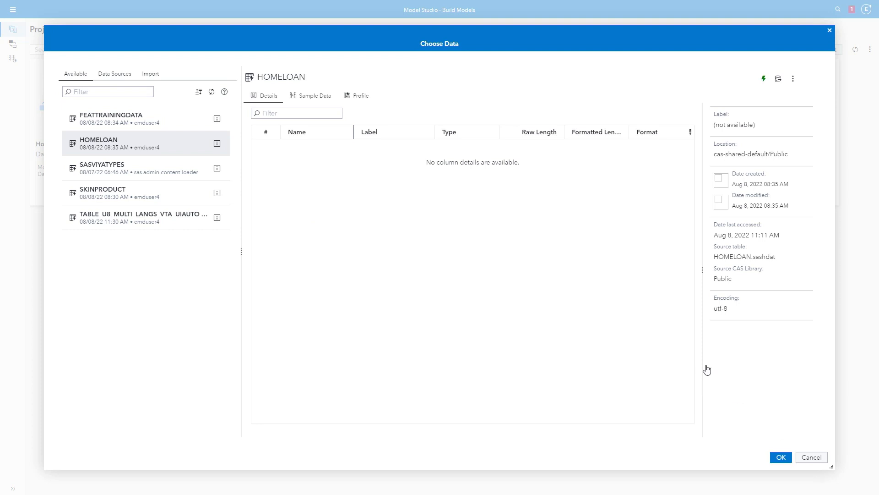
key("Return")
left_click(506, 378)
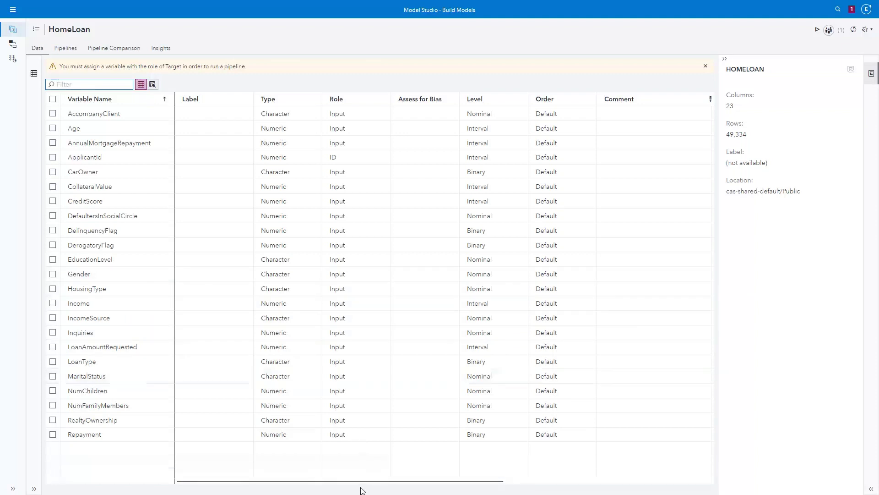
Preview the HOMELOAN table's rows and assign the Target role to the Repayment variable
left_click_drag(364, 485, 577, 491)
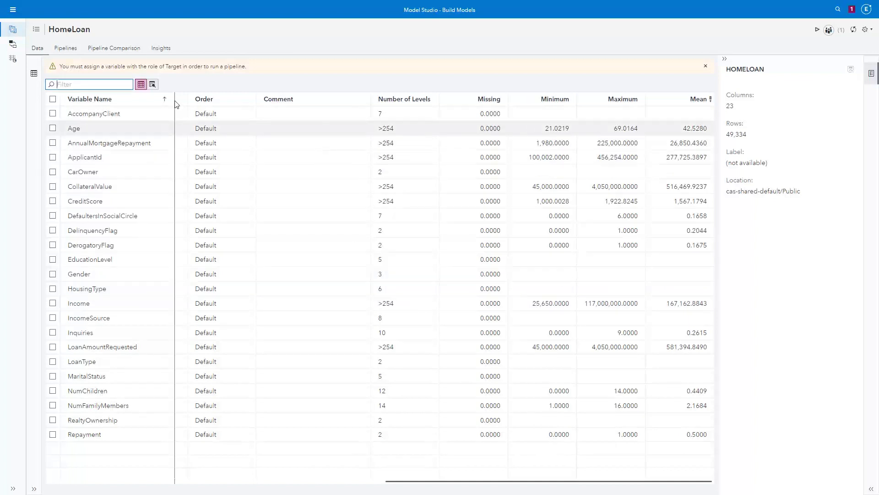
left_click(153, 85)
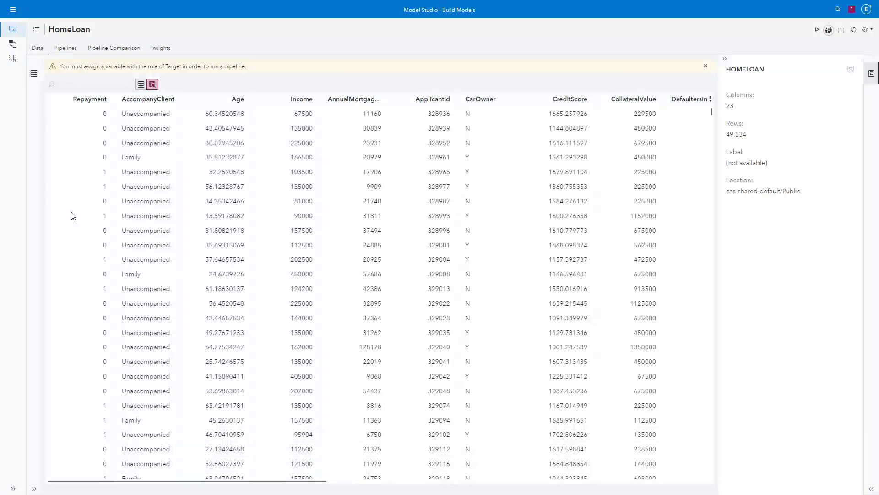
left_click(141, 85)
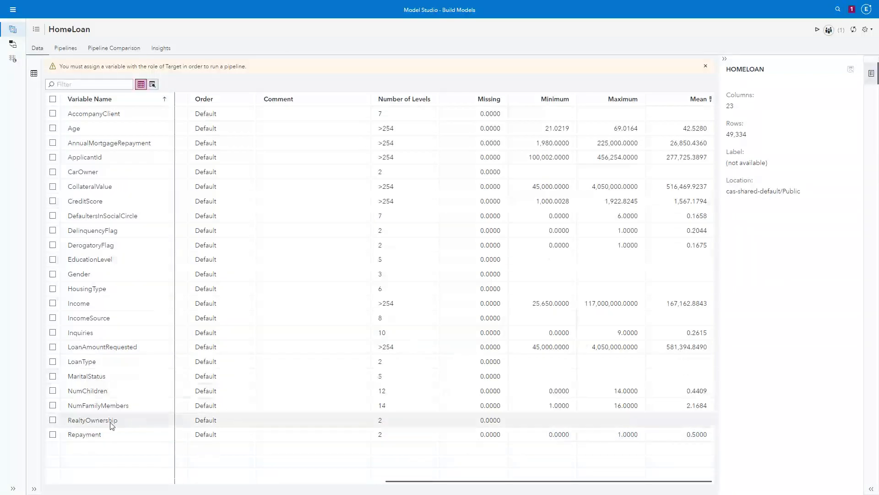
left_click(53, 434)
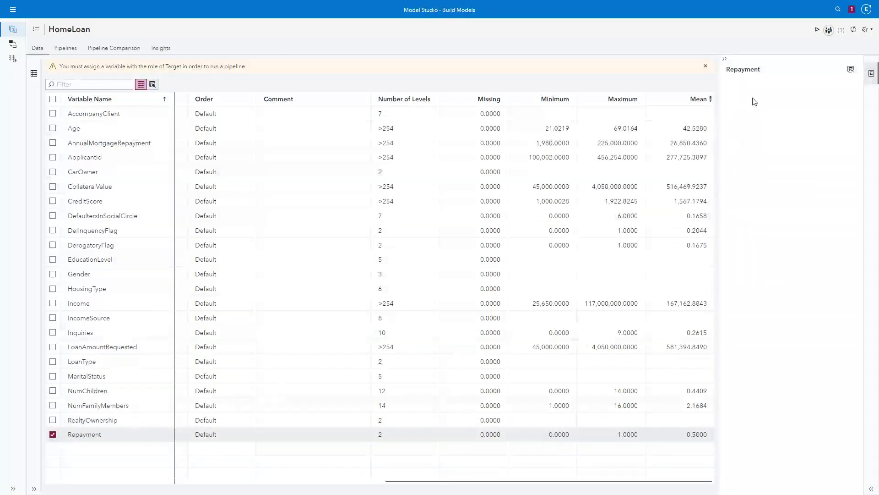
left_click(753, 101)
left_click(774, 257)
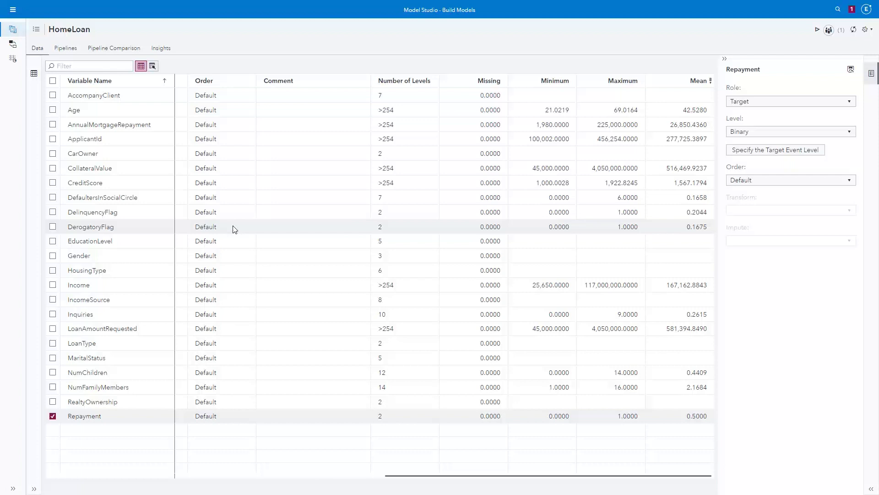
Mark the EducationLevel, Gender and MaritalStatus variables to be assessed for bias
left_click(75, 242)
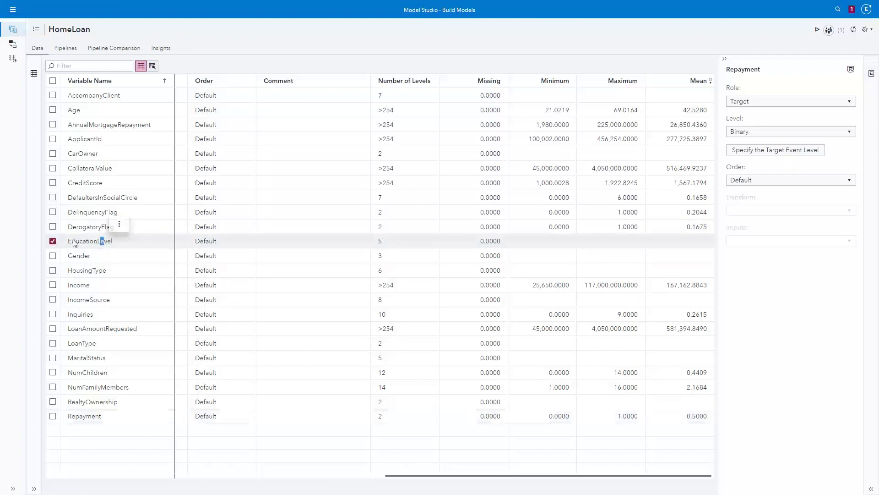
left_click(53, 257)
left_click(53, 358)
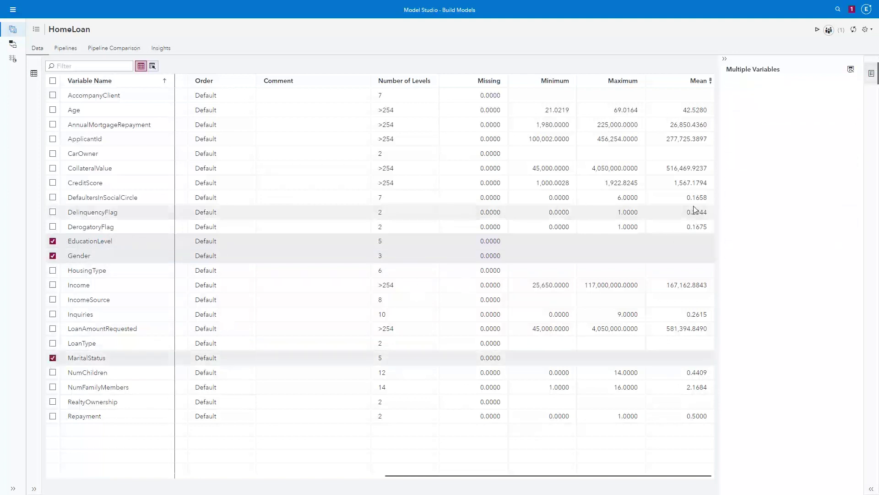
left_click(746, 242)
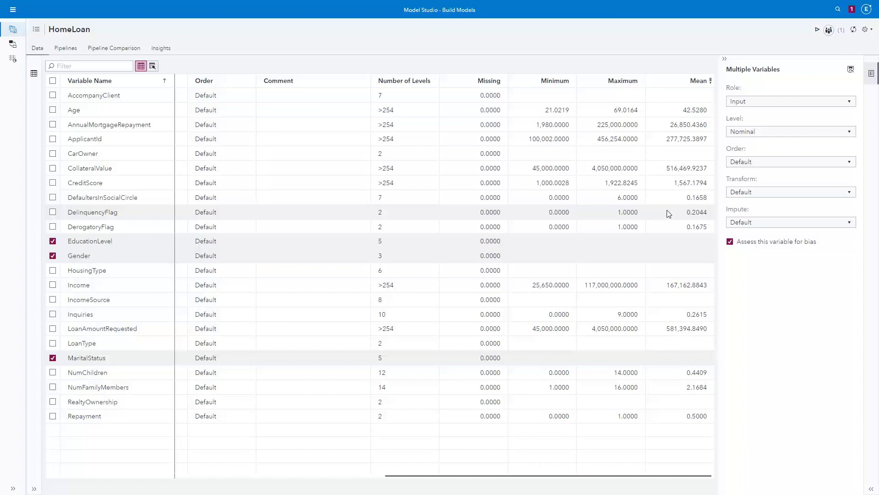
Browse the available preprocessing, supervised learning and miscellaneous nodes, and add a GAM node below the Data node in Pipeline 1
left_click(72, 49)
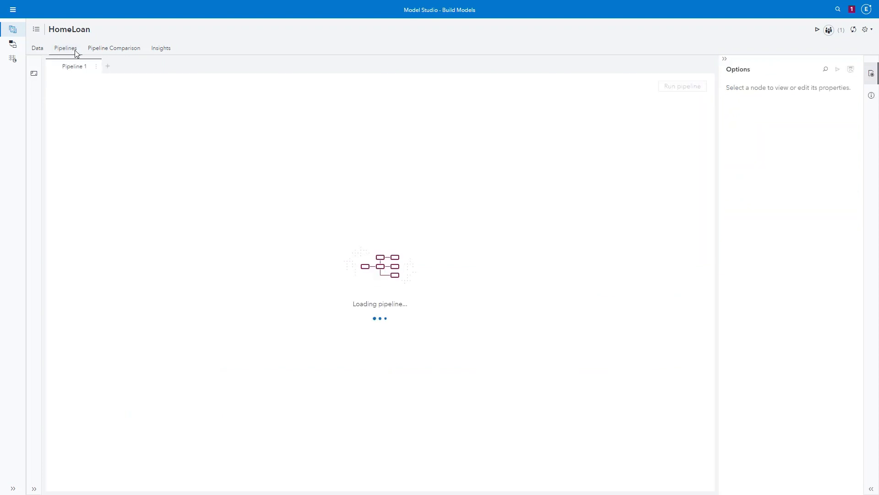
left_click(34, 74)
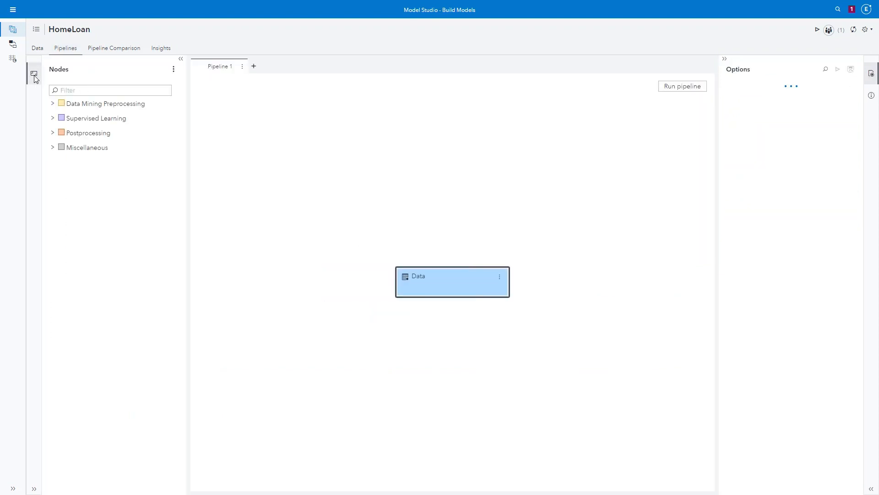
left_click(51, 105)
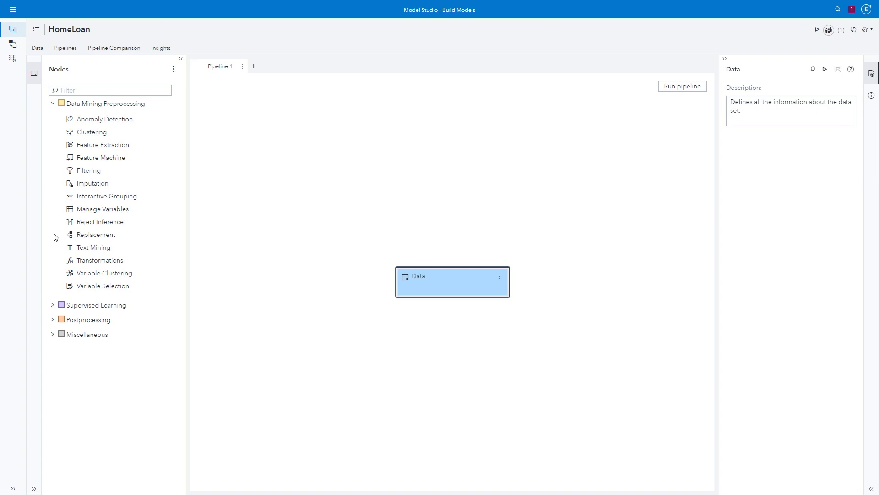
left_click(52, 305)
left_click_drag(182, 275, 188, 355)
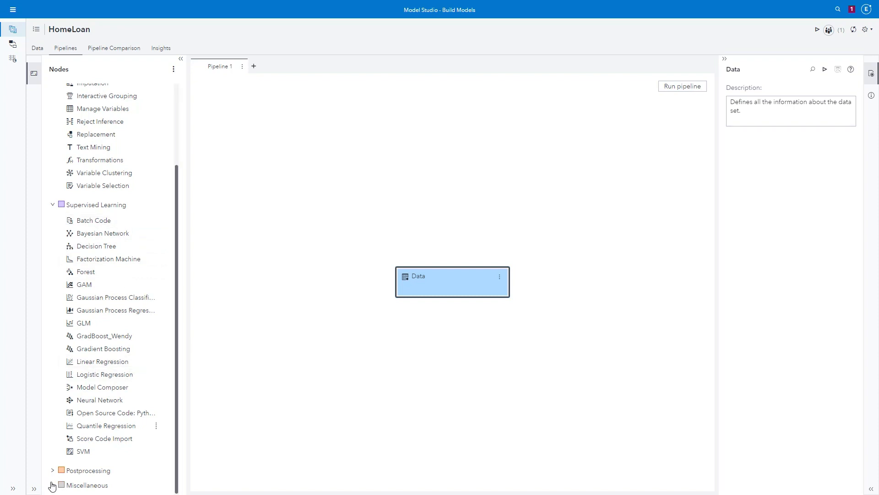
left_click_drag(178, 335, 188, 448)
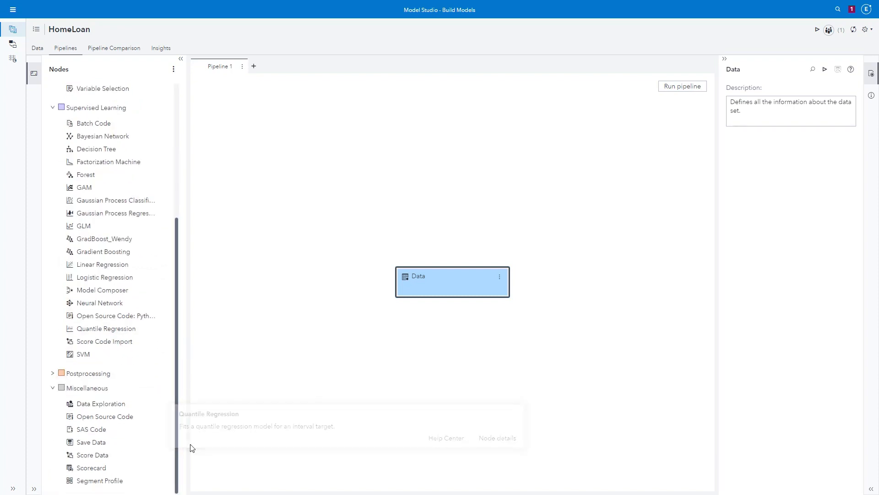
mouse_move(109, 420)
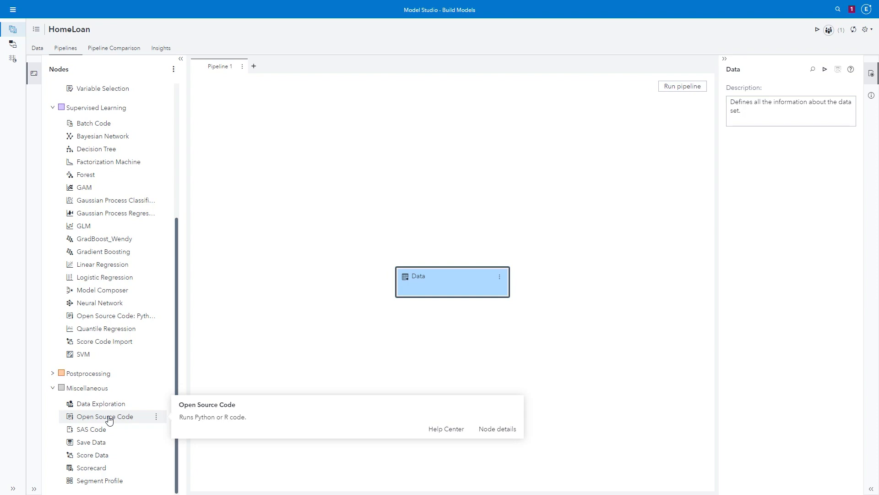
left_click_drag(73, 190, 470, 299)
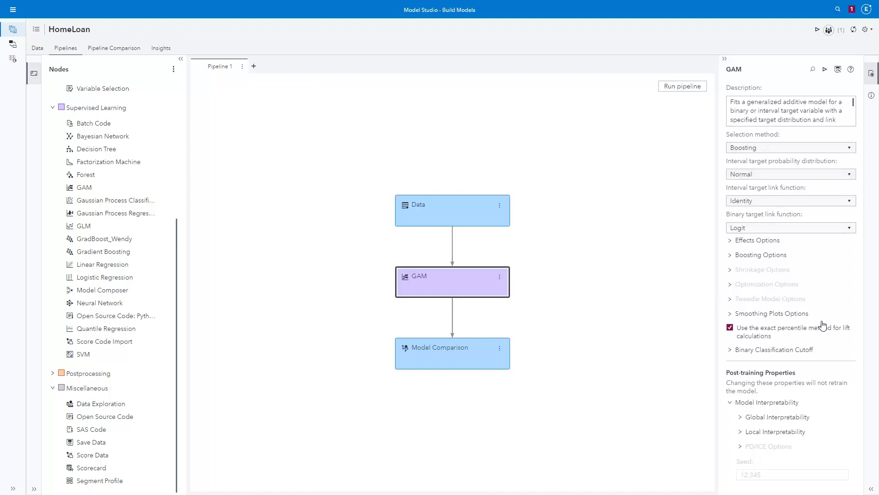
mouse_move(823, 325)
Create an automatically generated pipeline with a 5-minute time limit, accepting the default candidate algorithms
left_click(257, 71)
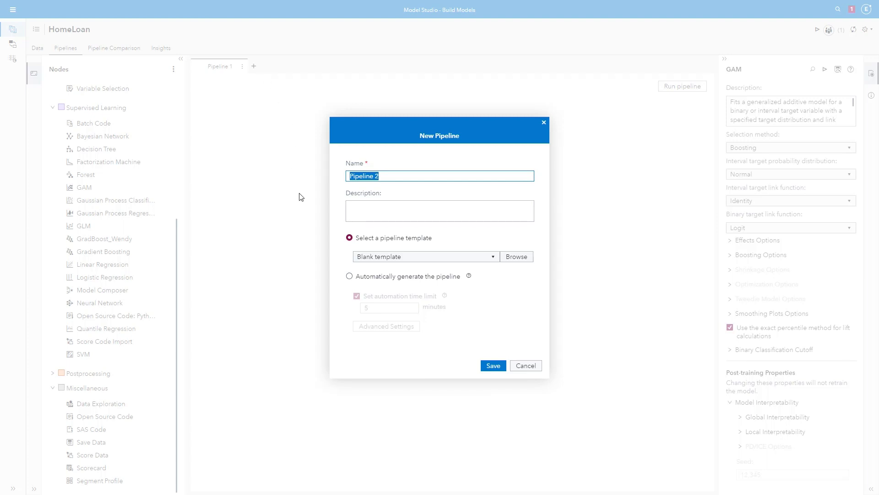
left_click(356, 278)
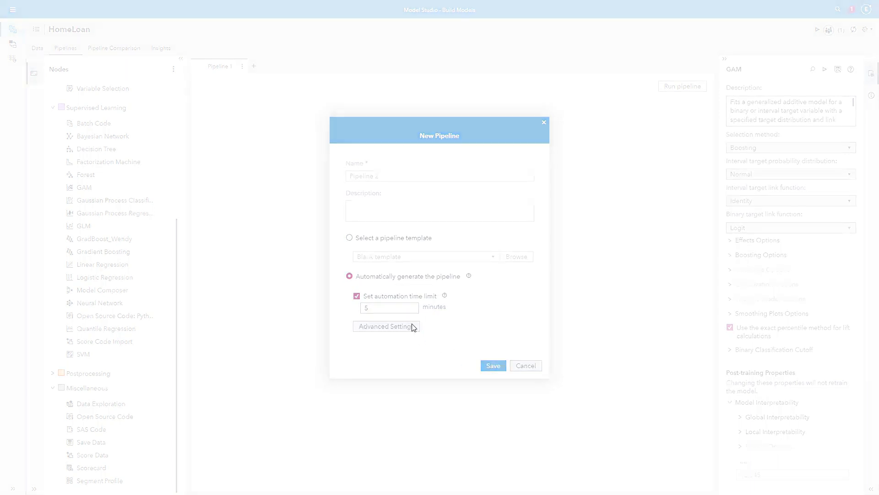
left_click(386, 326)
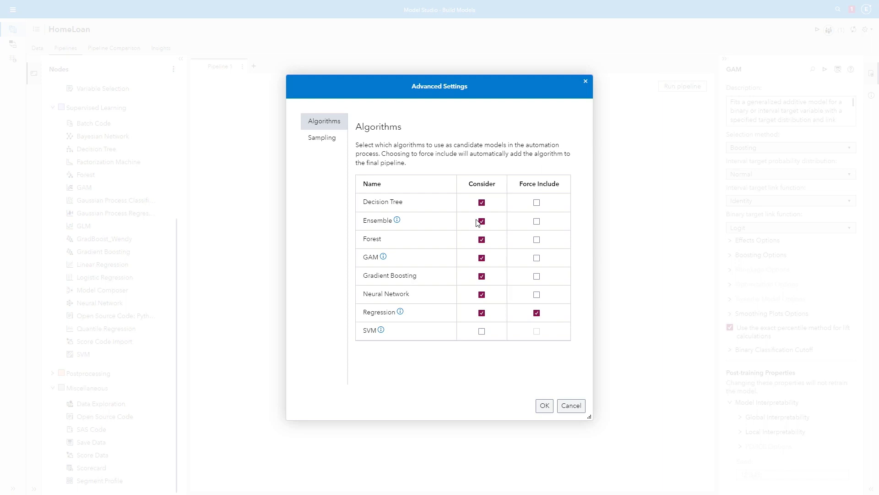
left_click(544, 406)
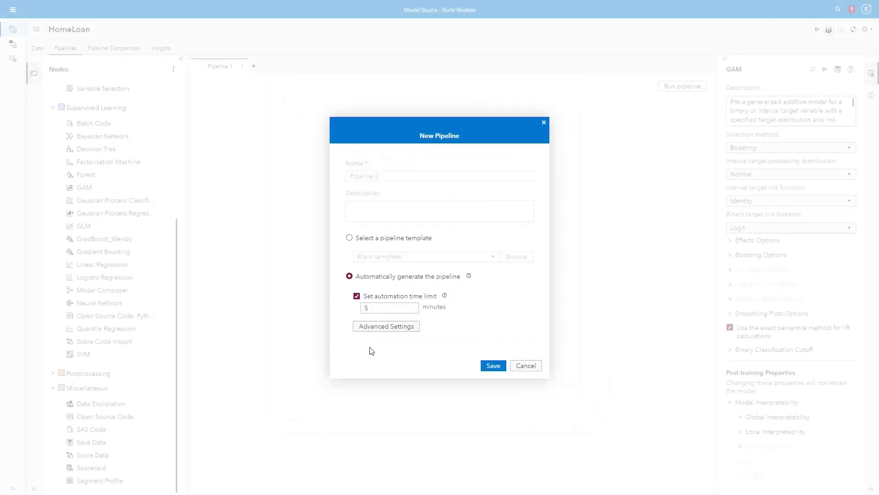
left_click(492, 366)
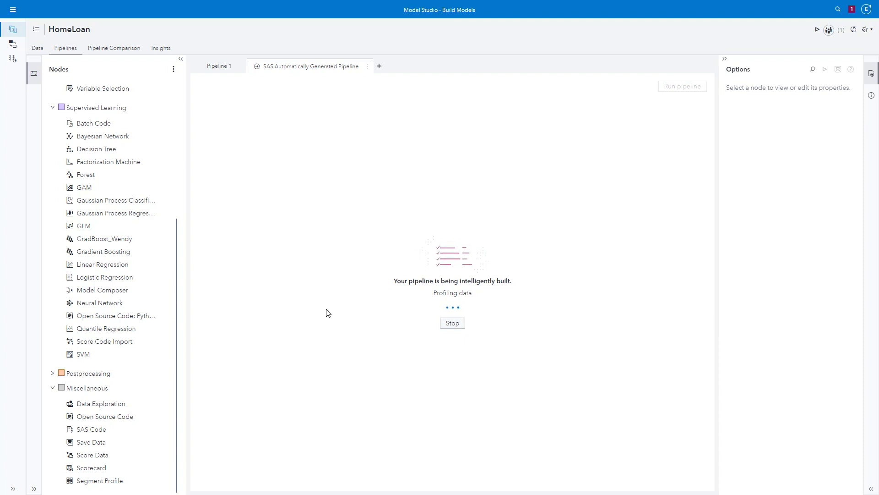
Create Pipeline 2 from the "Advanced template for class target" pipeline template
left_click(380, 67)
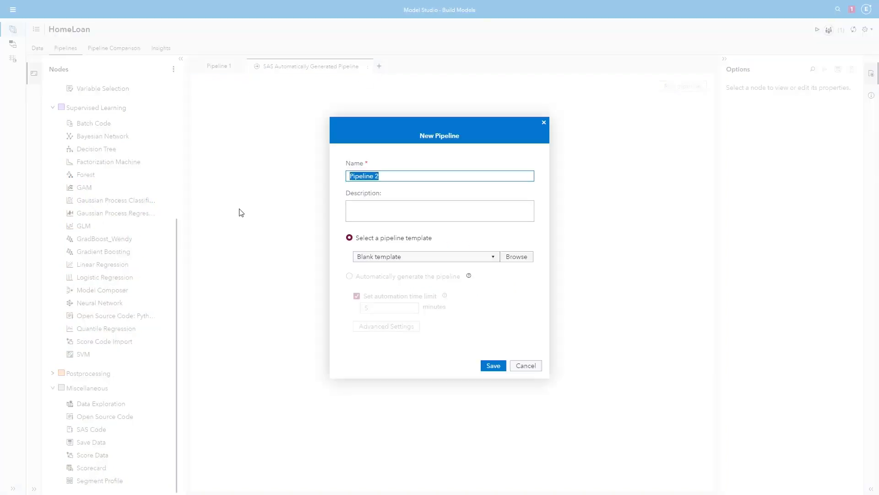
left_click(526, 257)
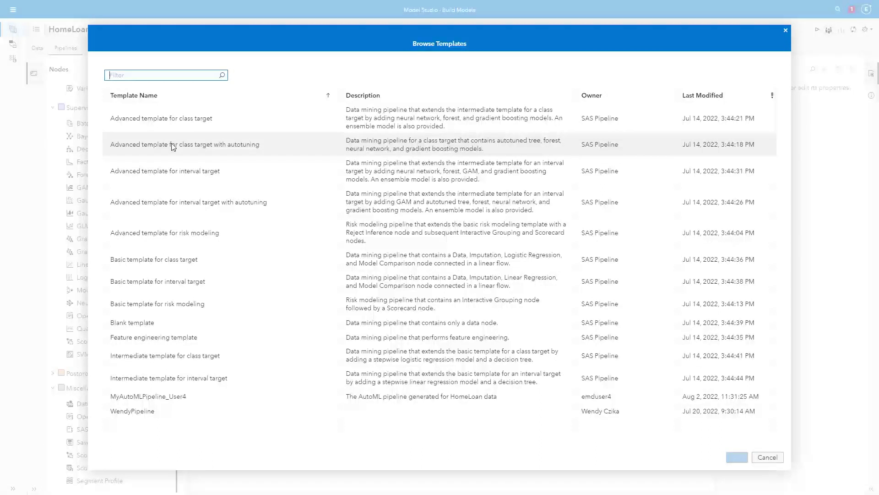
left_click(180, 97)
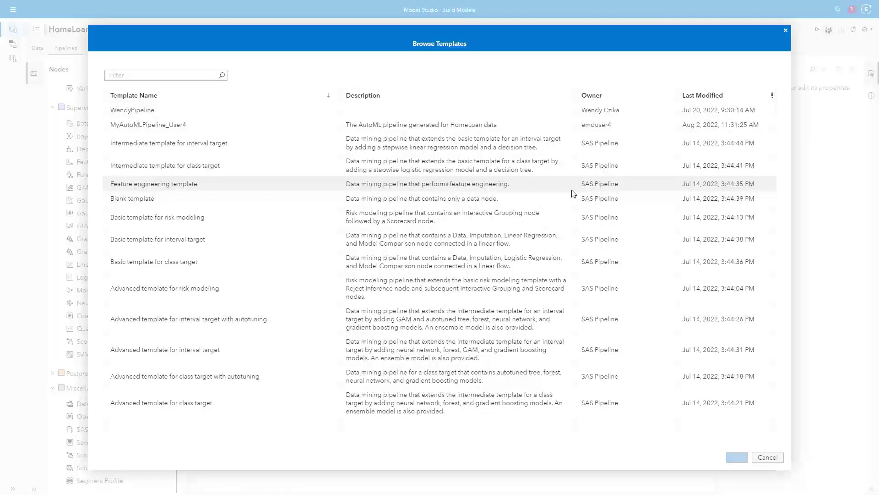
left_click(157, 402)
left_click(734, 457)
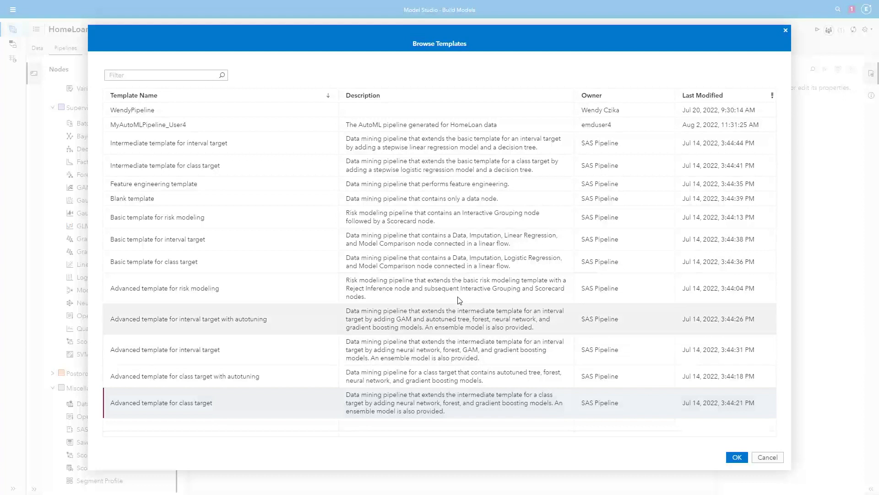
left_click(492, 367)
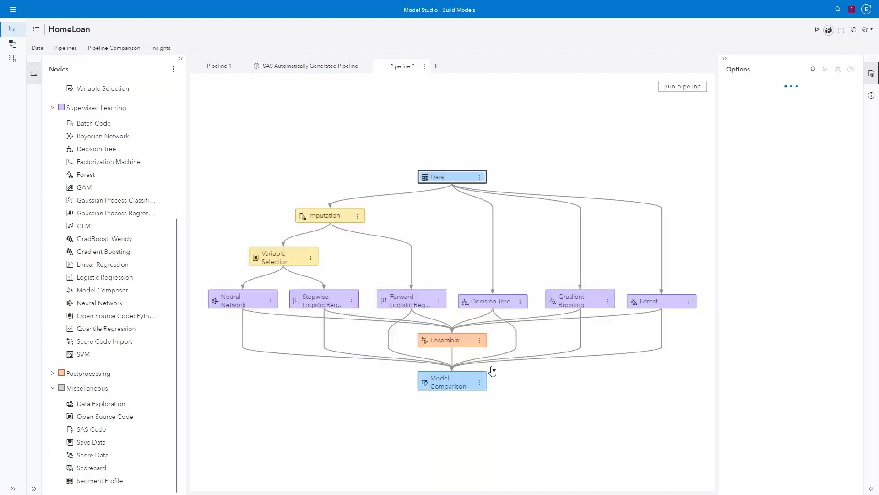
Turn on Perform Autotuning for the Gradient Boosting node in Pipeline 2
mouse_move(587, 303)
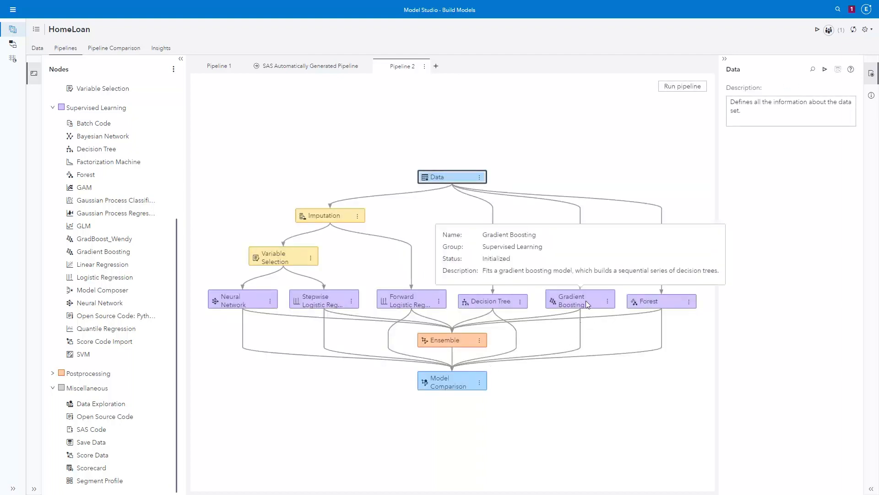
left_click(587, 304)
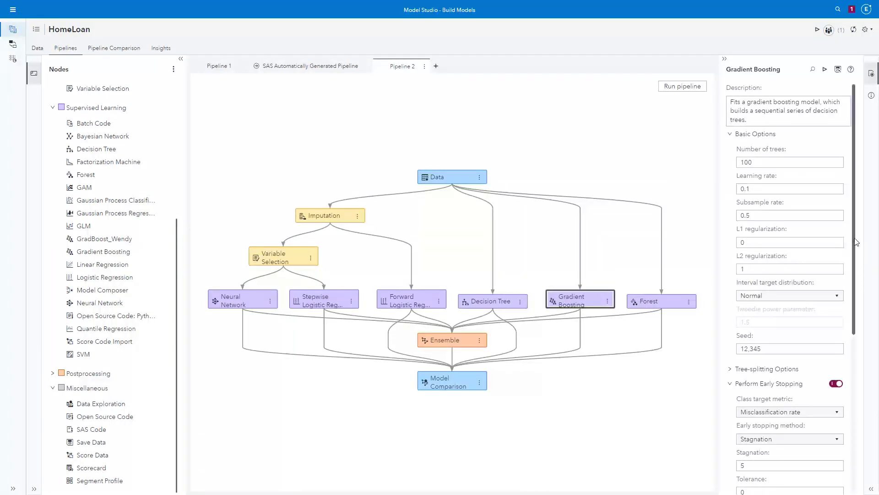
scroll(855, 241, "down", 5)
left_click(835, 320)
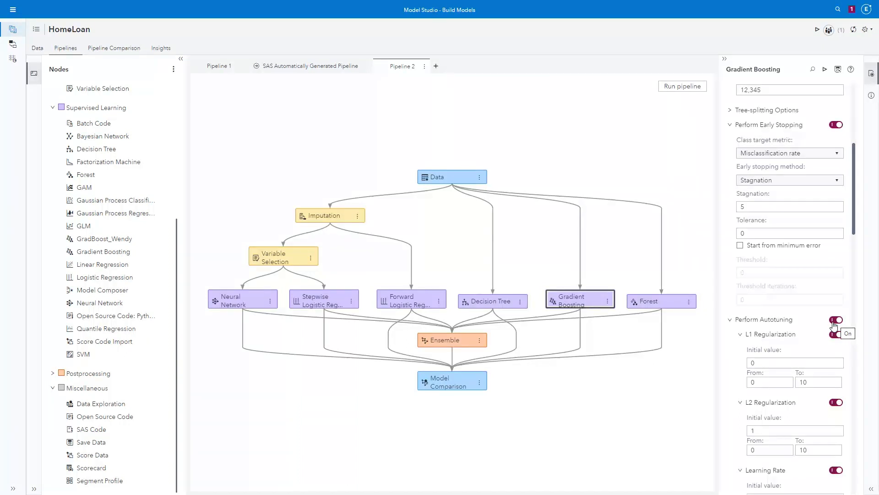
Review the Gradient Boosting node's autotuning settings, from the hyperparameter ranges to the search, lookup and history, and general options
left_click_drag(855, 236, 858, 302)
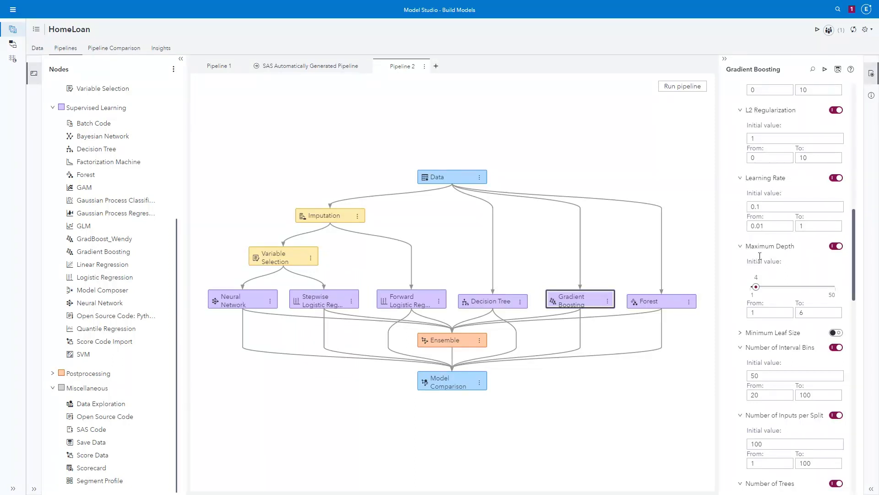
scroll(756, 241, "down", 5)
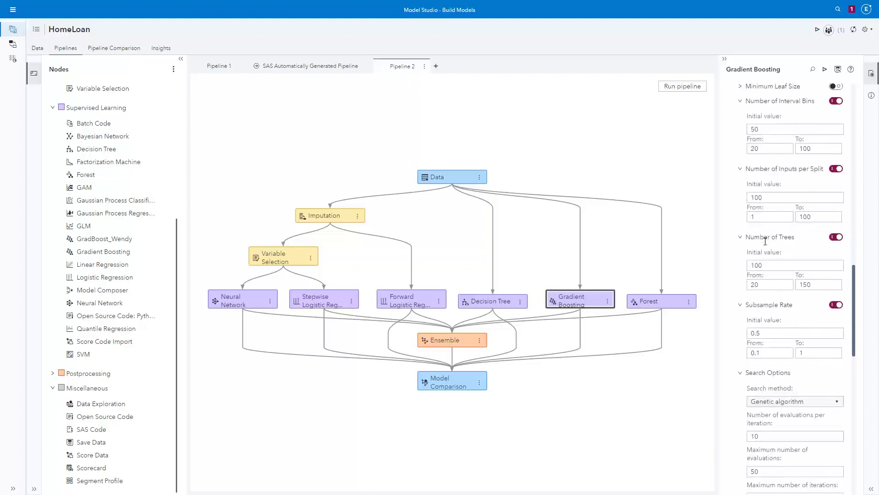
scroll(765, 242, "down", 3)
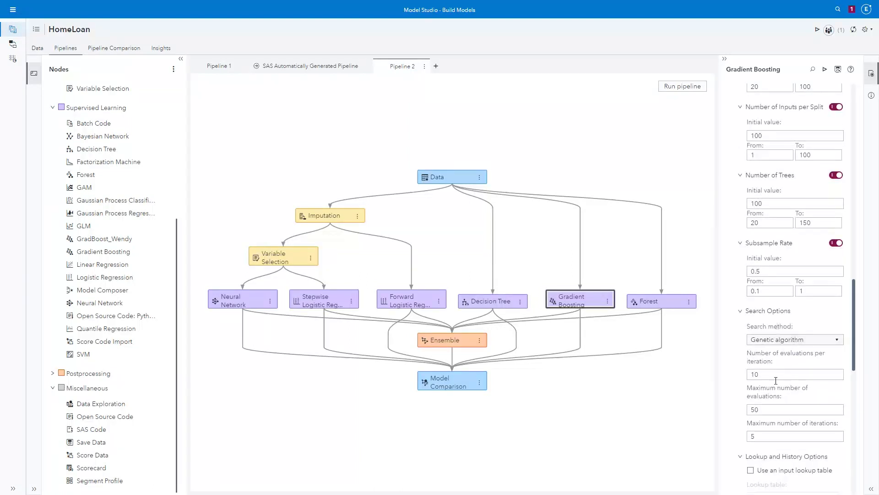
scroll(778, 330, "down", 6)
scroll(798, 314, "down", 5)
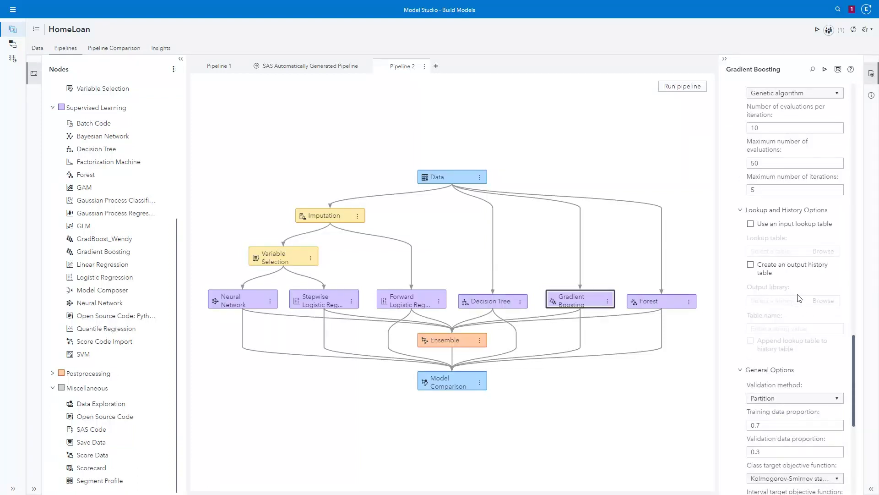
mouse_move(766, 274)
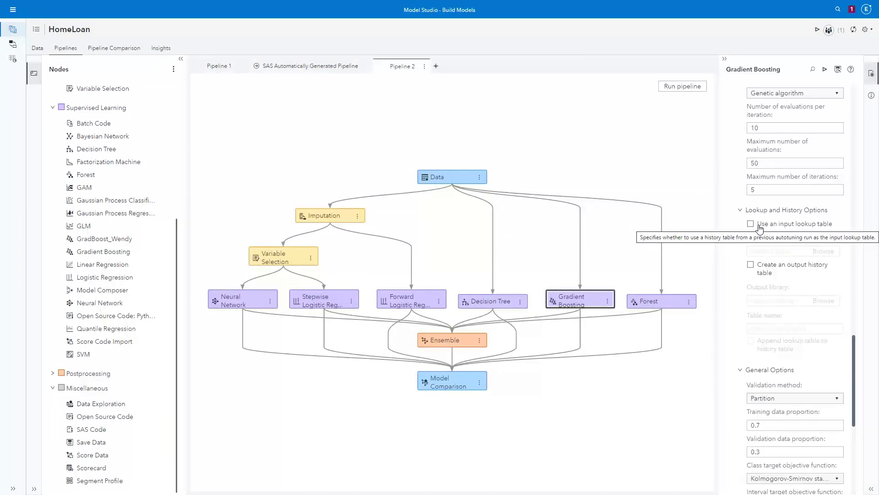
scroll(779, 284, "down", 5)
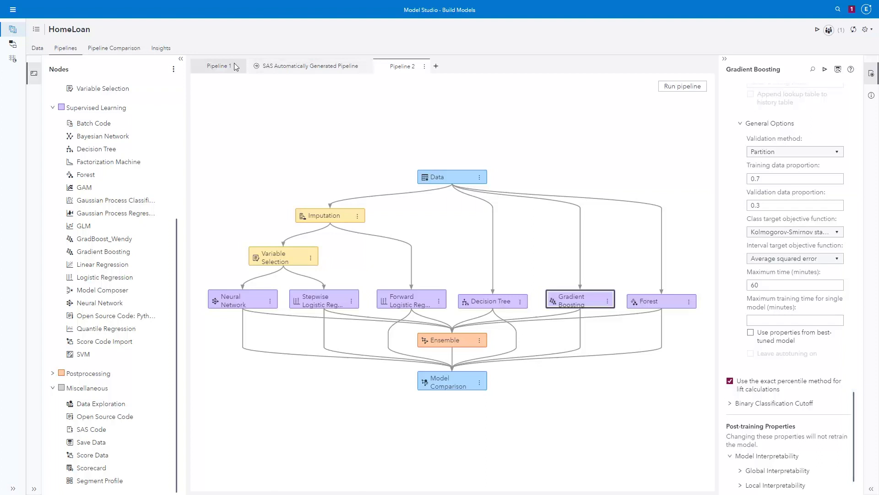
Add a Feature Machine node below the Data node in Pipeline 1 and review its transformation policy options
left_click(218, 67)
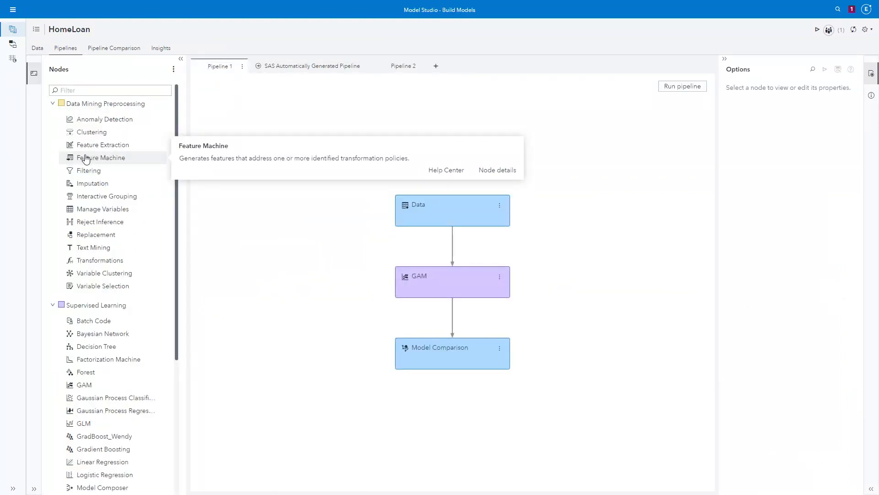
left_click_drag(86, 158, 483, 222)
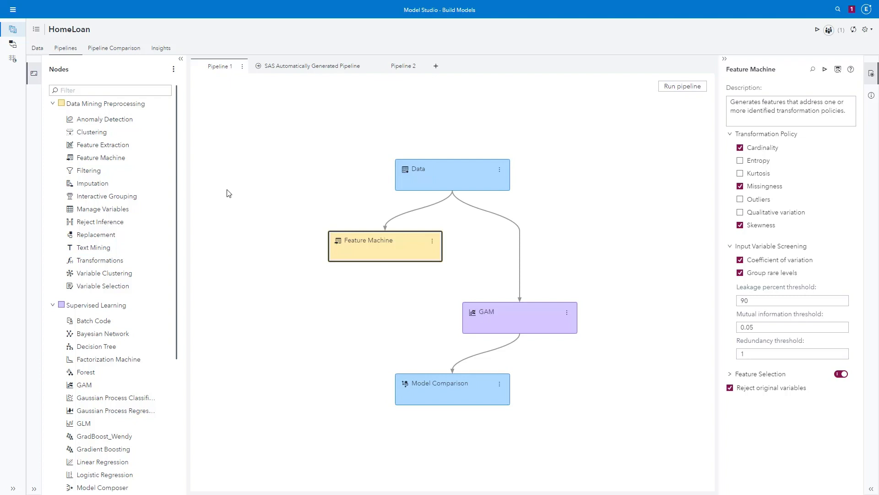
mouse_move(384, 250)
mouse_move(781, 181)
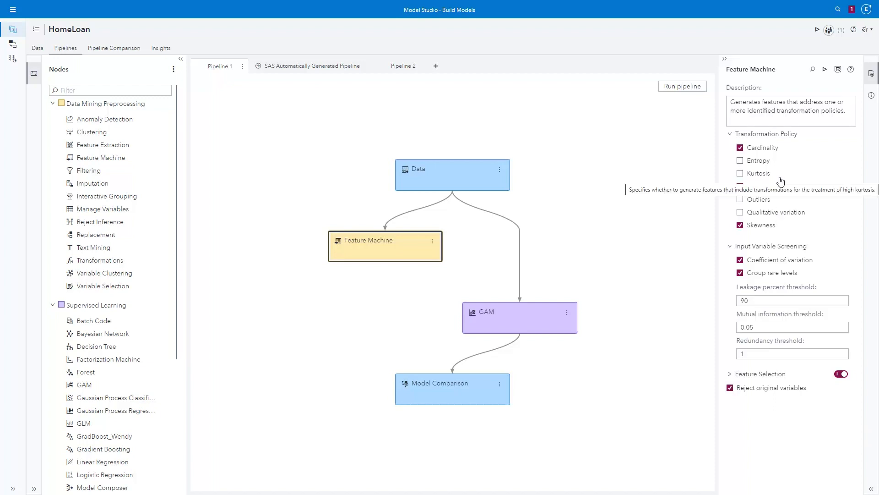
mouse_move(764, 151)
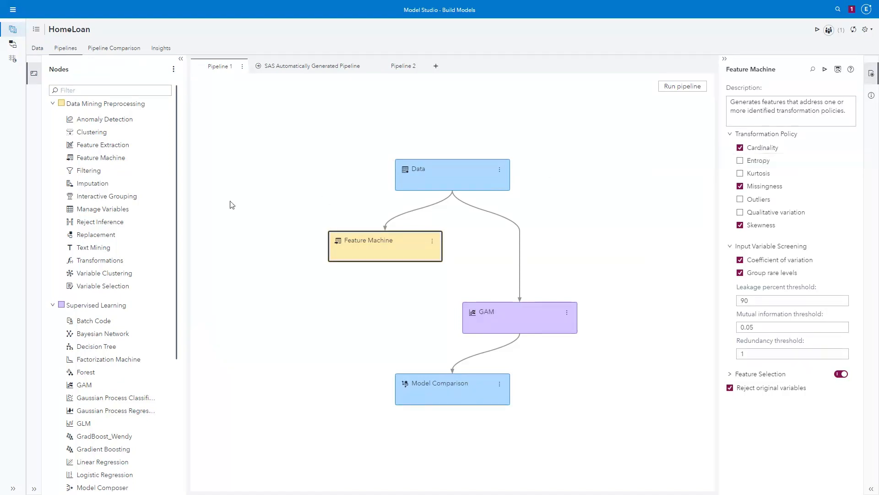
Add a Model Composer node below the Feature Machine node and view the Model Comparison node's properties
left_click_drag(176, 179, 176, 325)
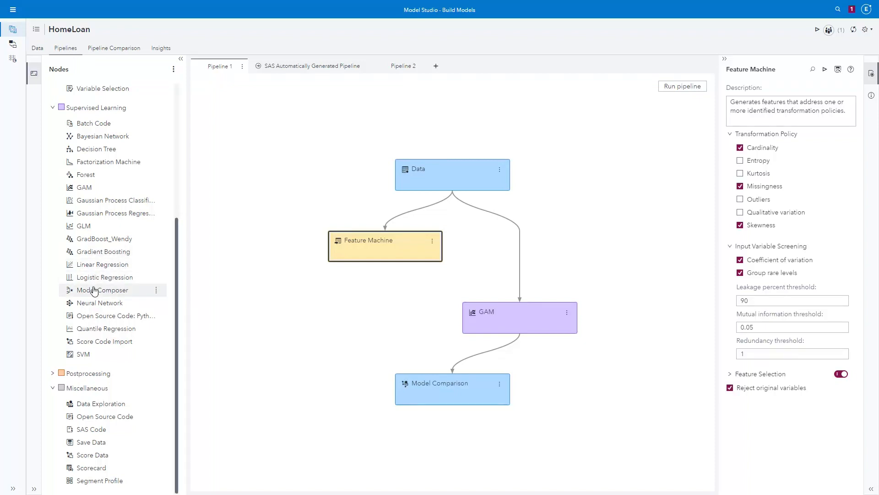
left_click_drag(94, 291, 94, 292)
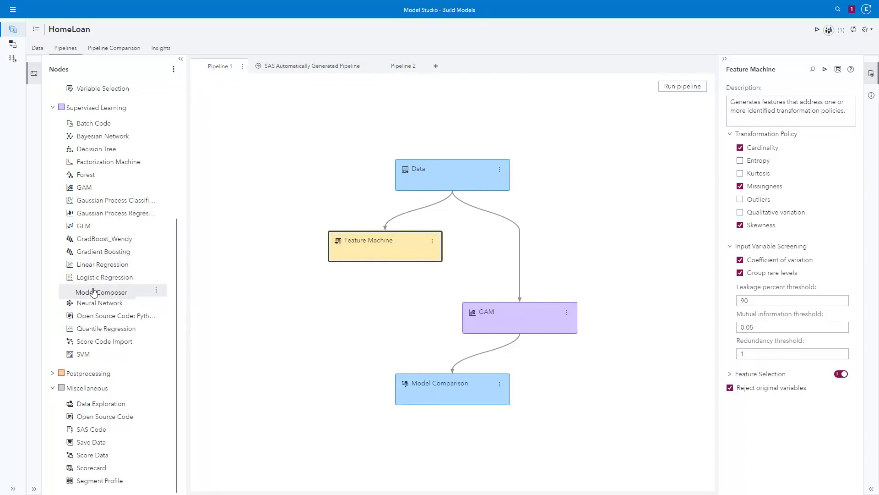
left_click_drag(94, 291, 389, 257)
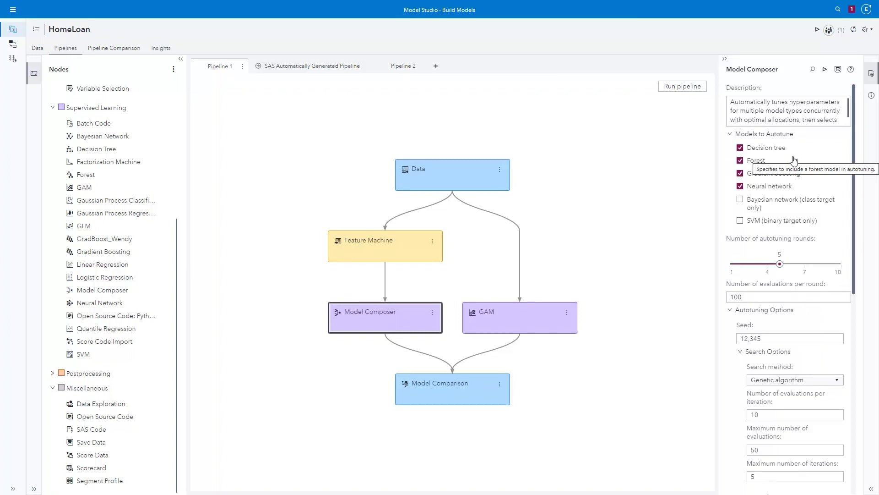
mouse_move(394, 319)
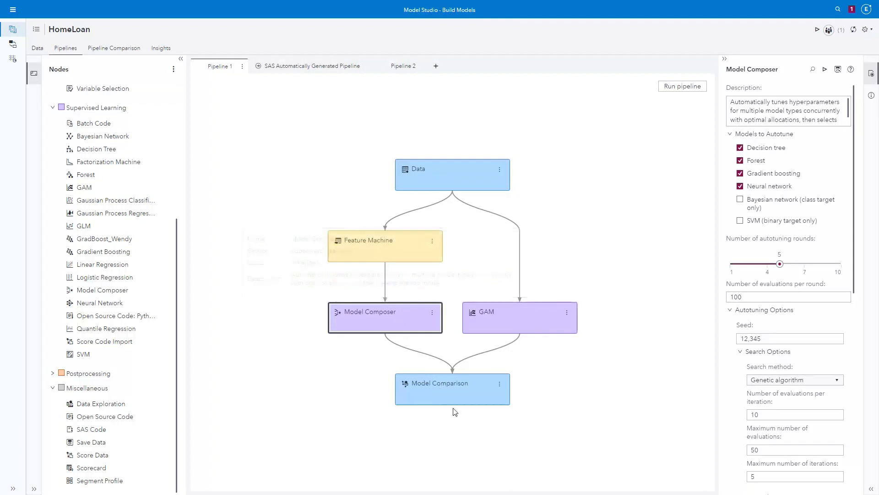
mouse_move(457, 401)
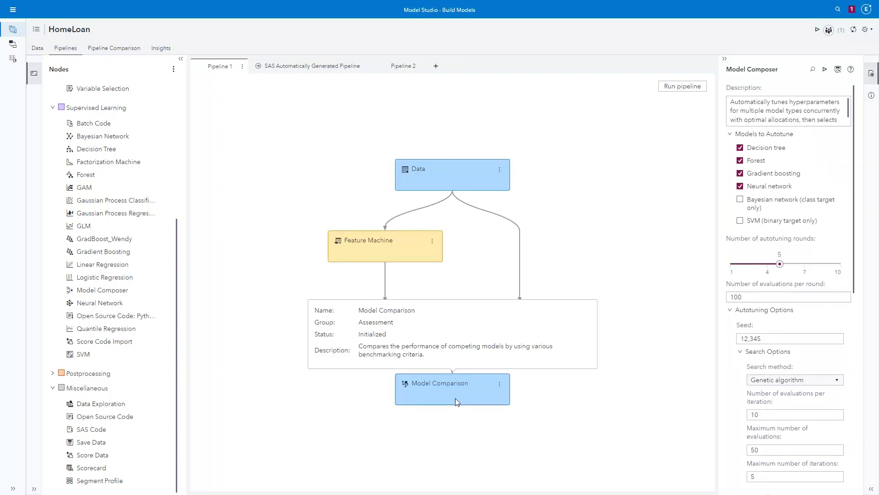
left_click(504, 393)
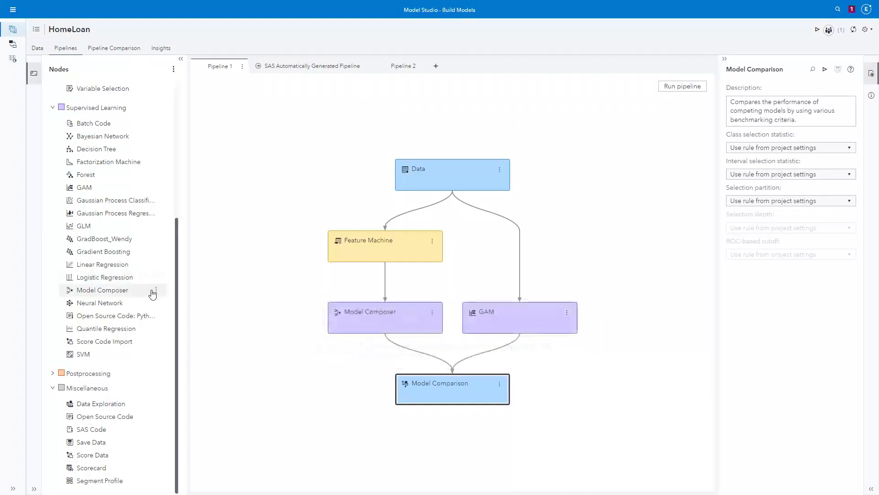
Add the saved "Open Source Code: Python RF" node below the Data node in Pipeline 1
left_click_drag(174, 296, 179, 270)
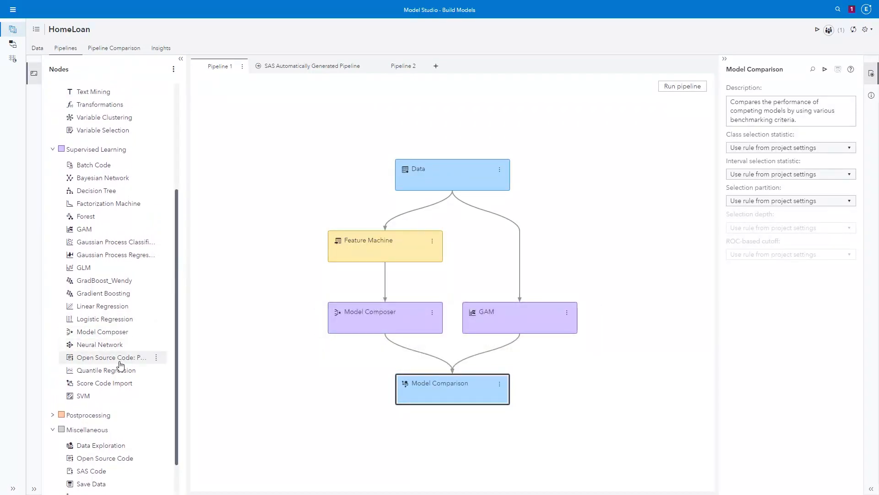
left_click_drag(115, 362, 521, 187)
left_click_drag(102, 356, 459, 173)
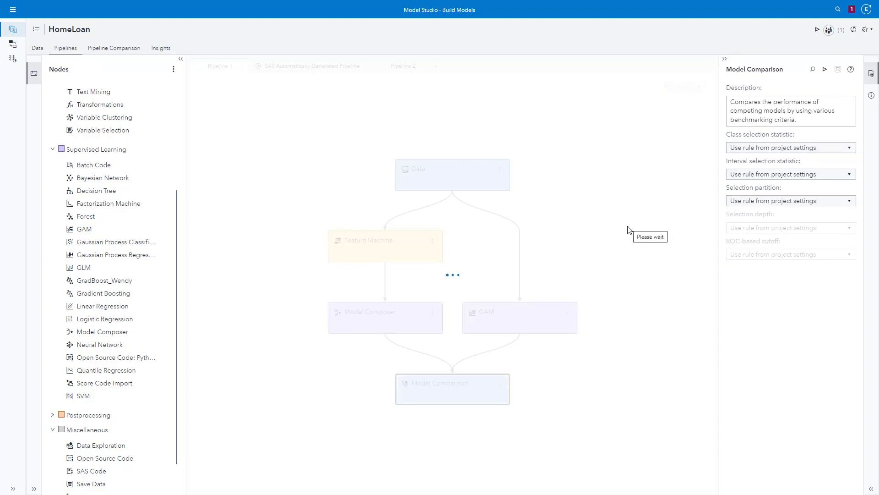
Review the Python RF node's training code in the code editor, close it, and select the Model Composer node
left_click(753, 135)
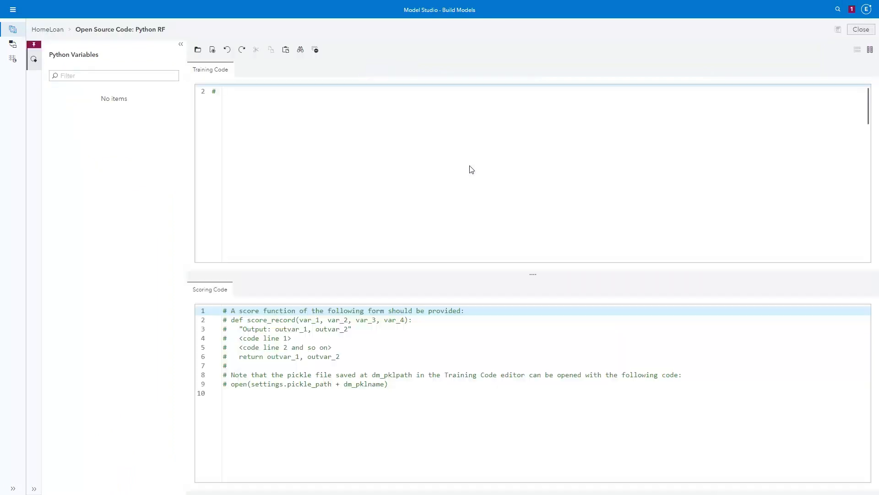
scroll(418, 158, "down", 3)
scroll(419, 158, "down", 9)
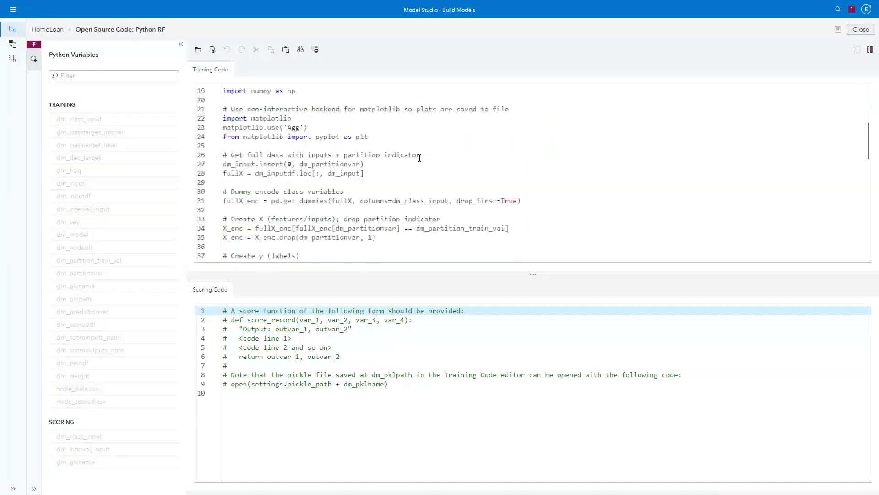
scroll(481, 147, "down", 3)
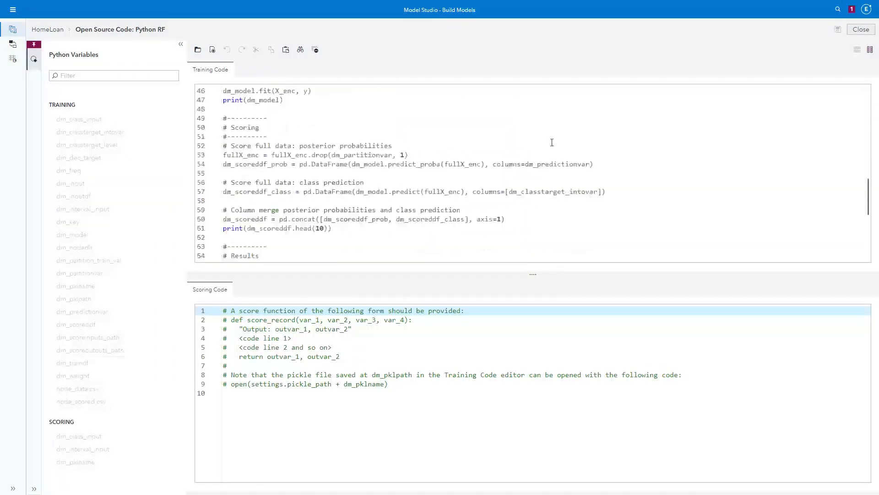
left_click(861, 30)
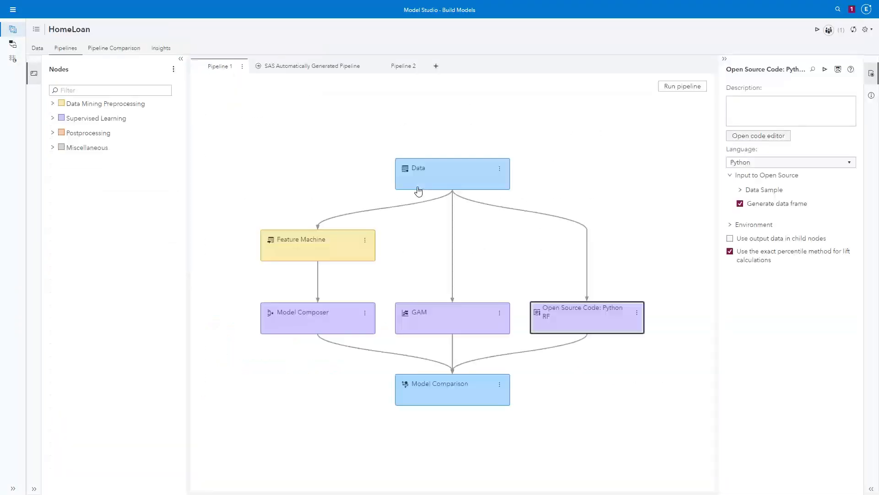
left_click(320, 317)
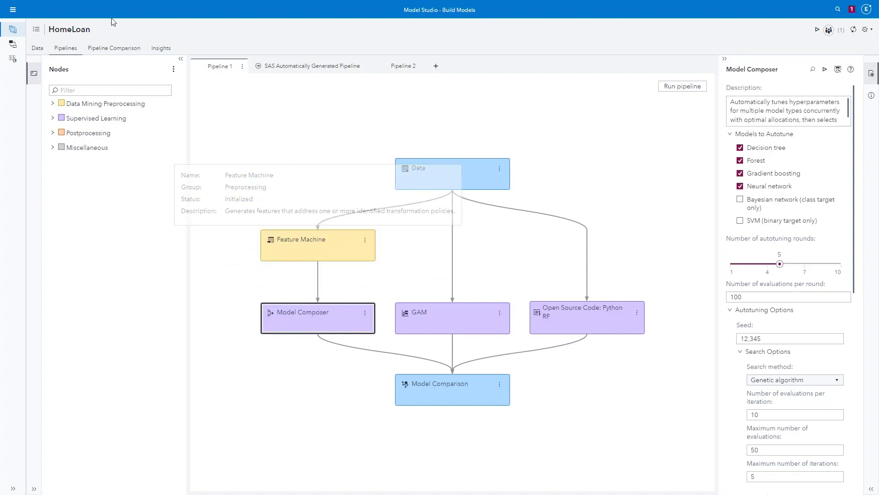
Open the HomeLoanRun project and examine the preprocessing and model nodes of its SAS Automatically Generated Pipeline
left_click(38, 31)
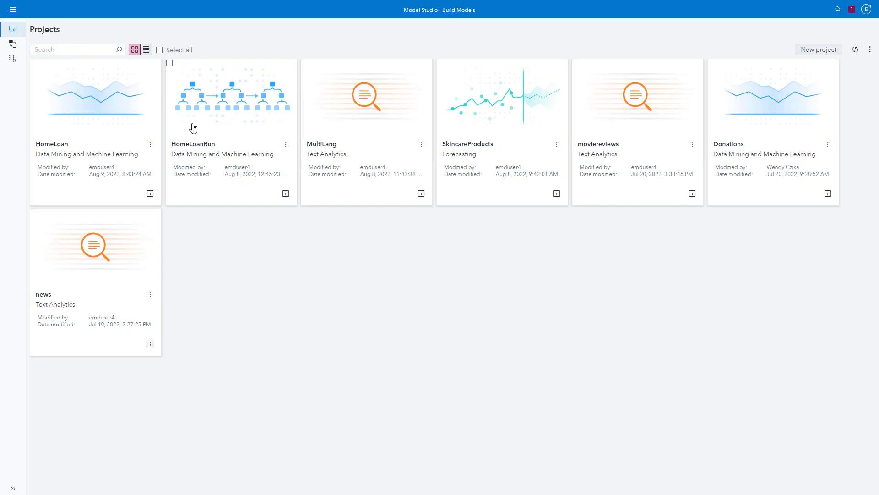
left_click(193, 128)
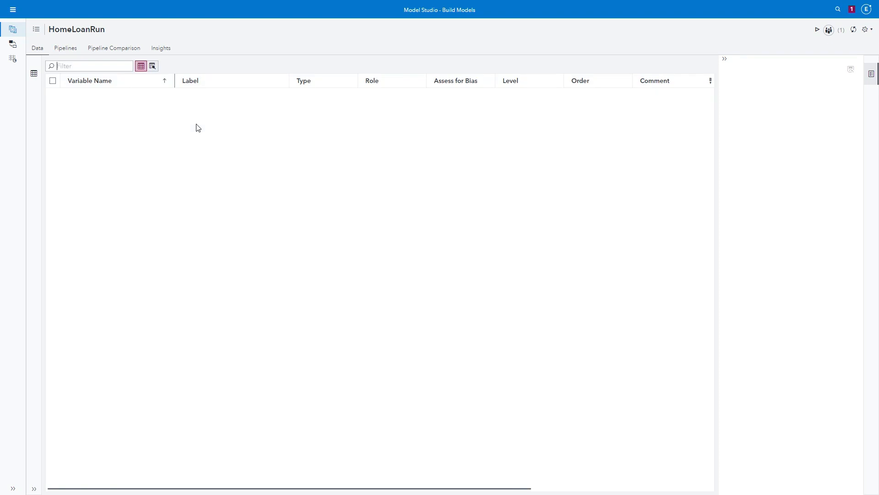
left_click(65, 49)
left_click(199, 67)
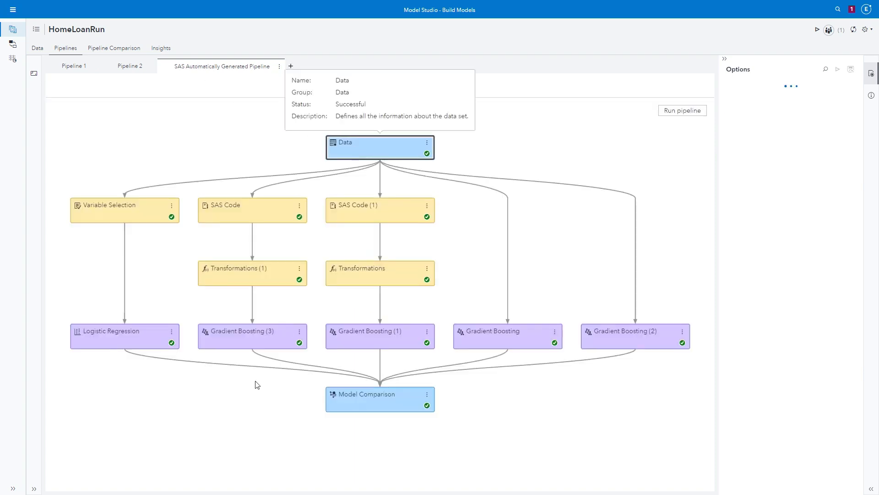
mouse_move(134, 343)
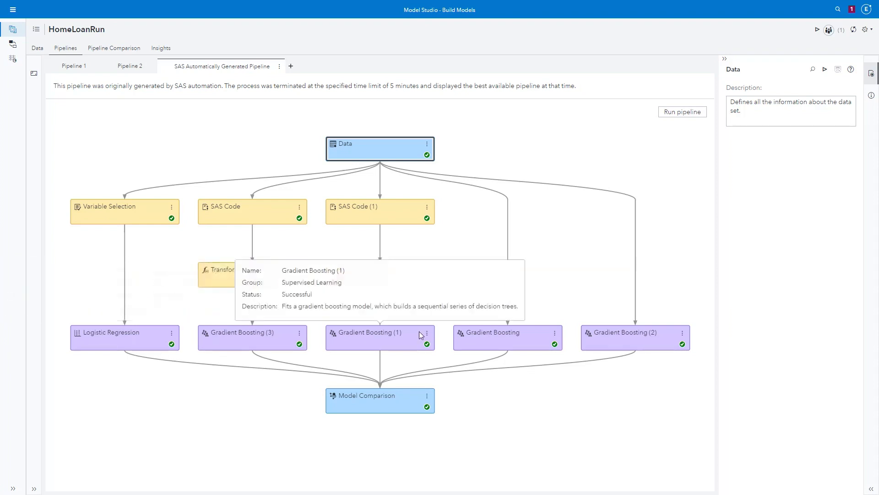
mouse_move(516, 334)
mouse_move(581, 337)
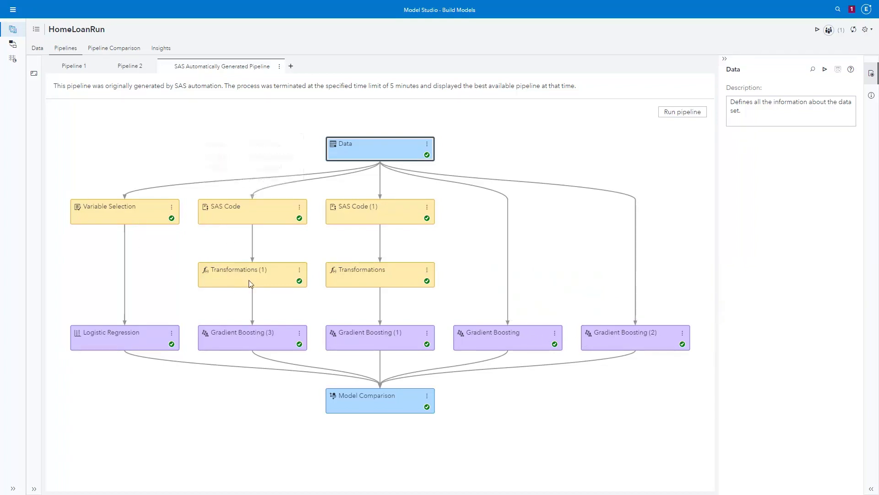
mouse_move(249, 282)
mouse_move(657, 342)
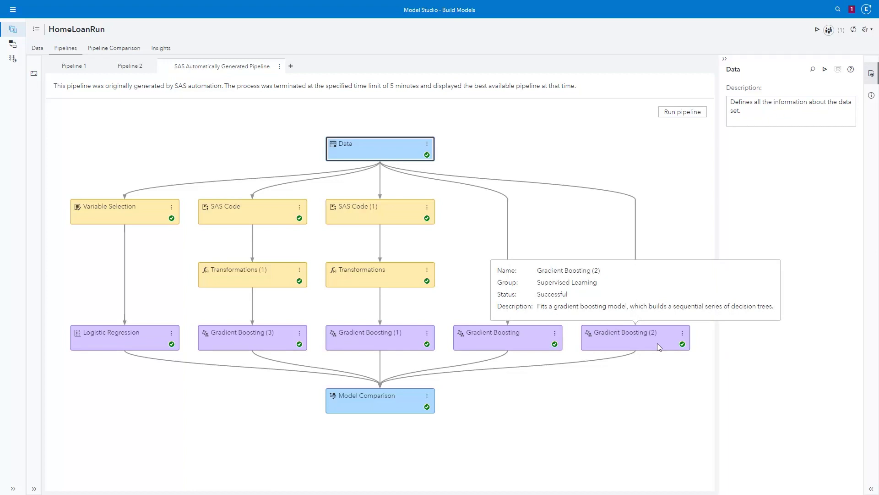
Open the results of the Gradient Boosting node in Pipeline 2 and enlarge the Cumulative Lift chart in its assessment results
left_click(122, 69)
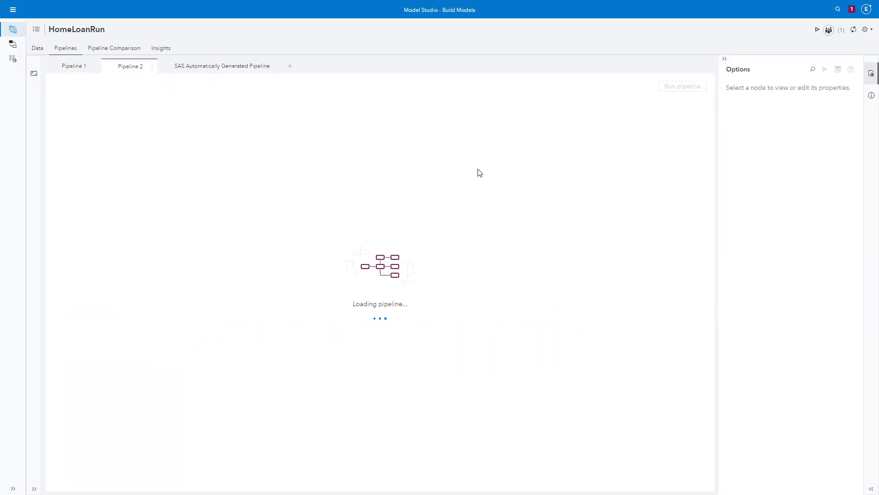
left_click(656, 306)
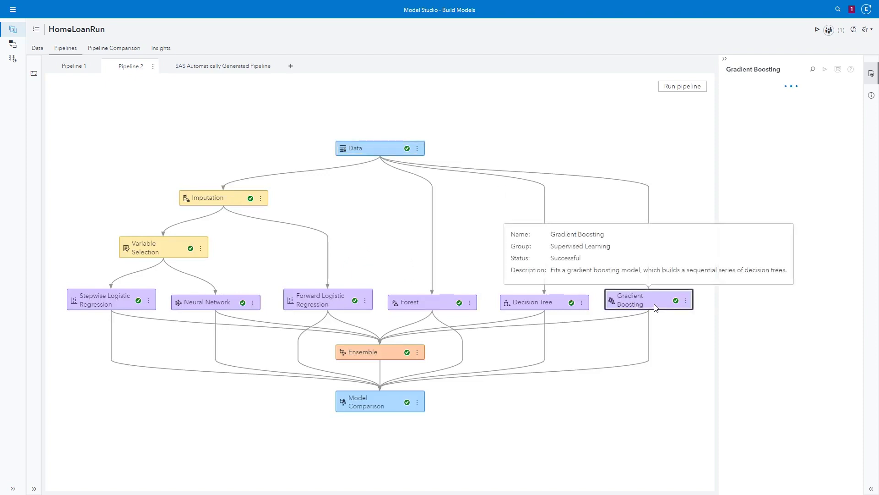
left_click(686, 300)
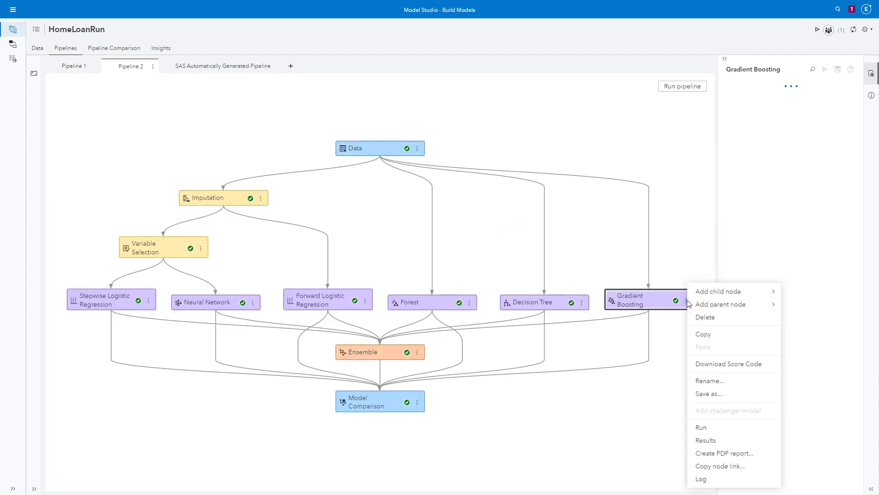
left_click(721, 441)
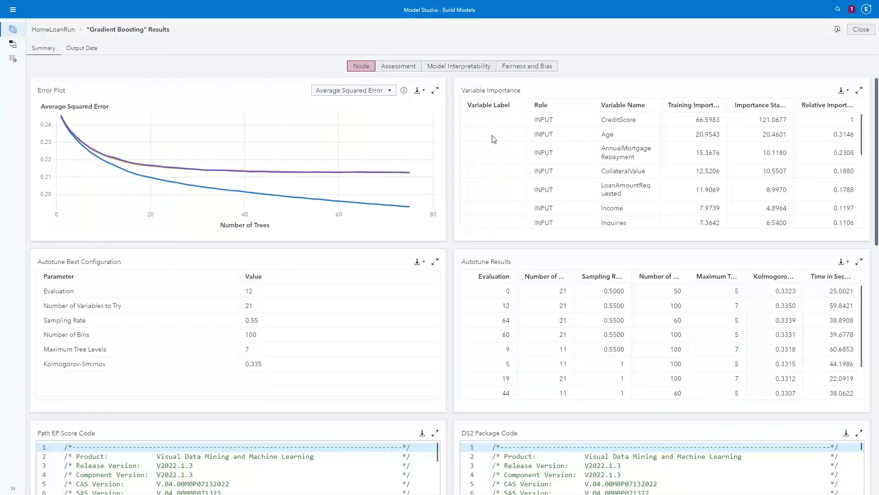
left_click(396, 68)
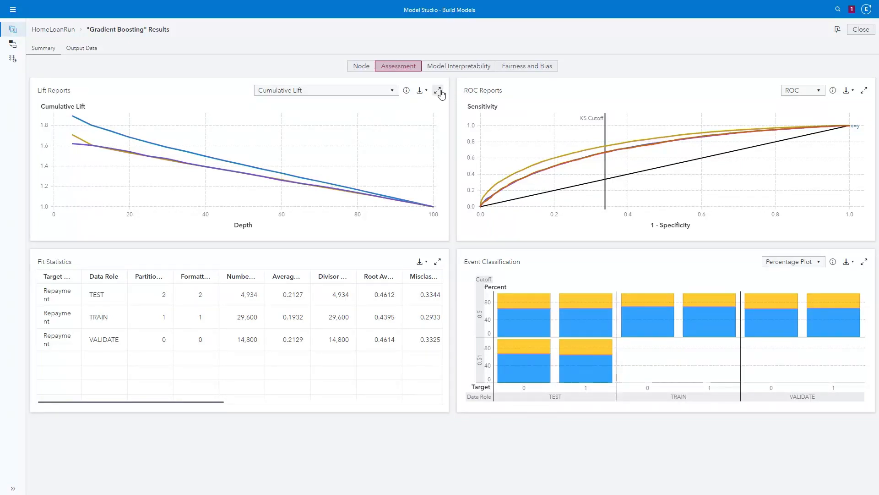
left_click(438, 90)
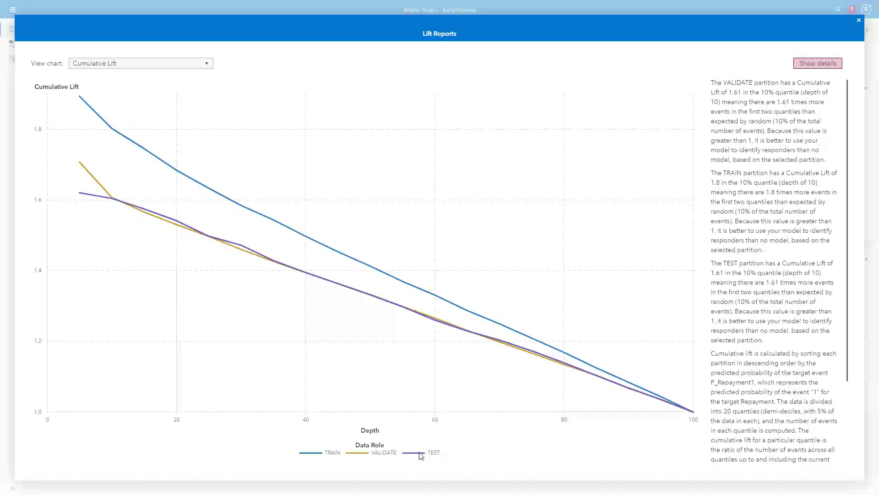
Open the Gradient Boosting node's fairness and bias results and read the enlarged Prediction Bias Parity chart and its explanation
left_click(859, 20)
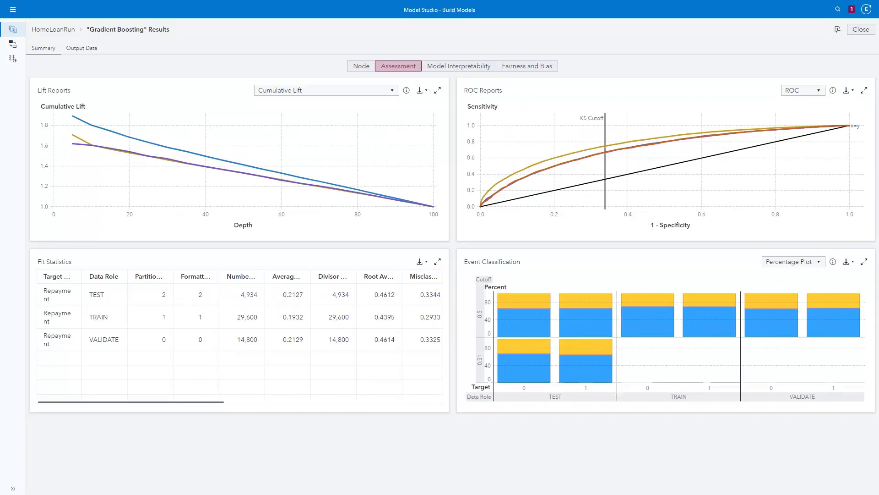
left_click(528, 70)
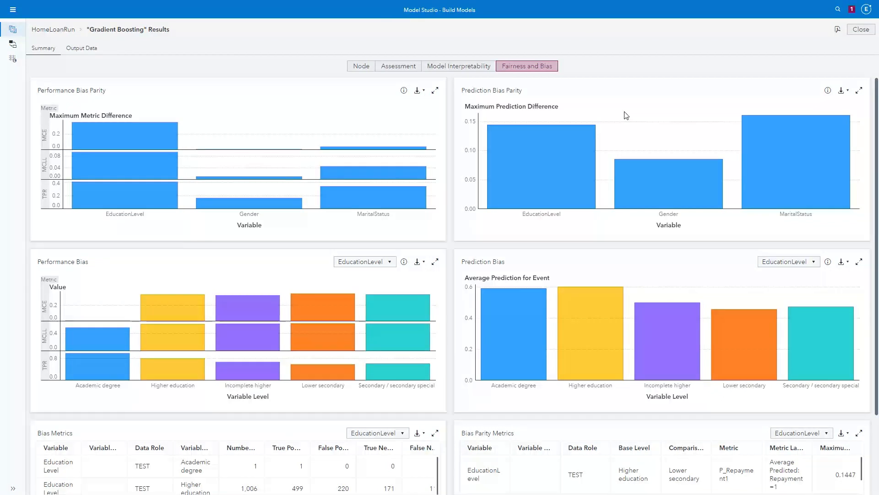
left_click(859, 91)
mouse_move(612, 166)
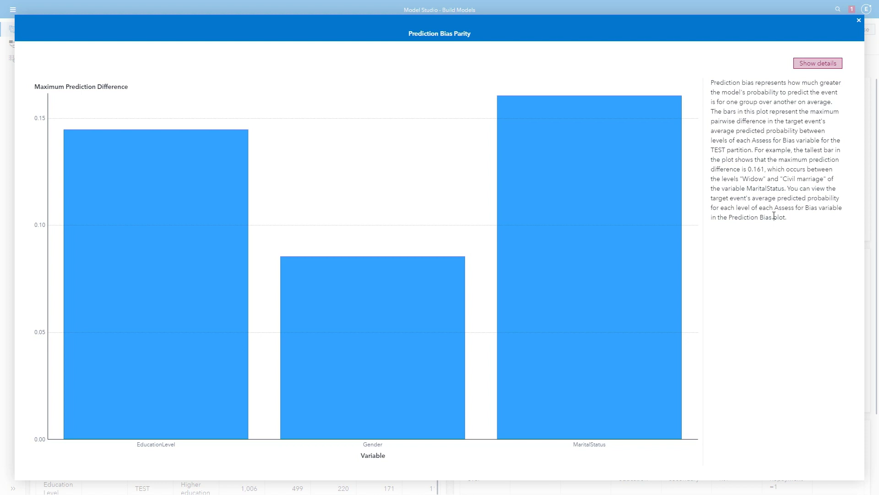
double_click(746, 177)
left_click_drag(783, 178, 830, 188)
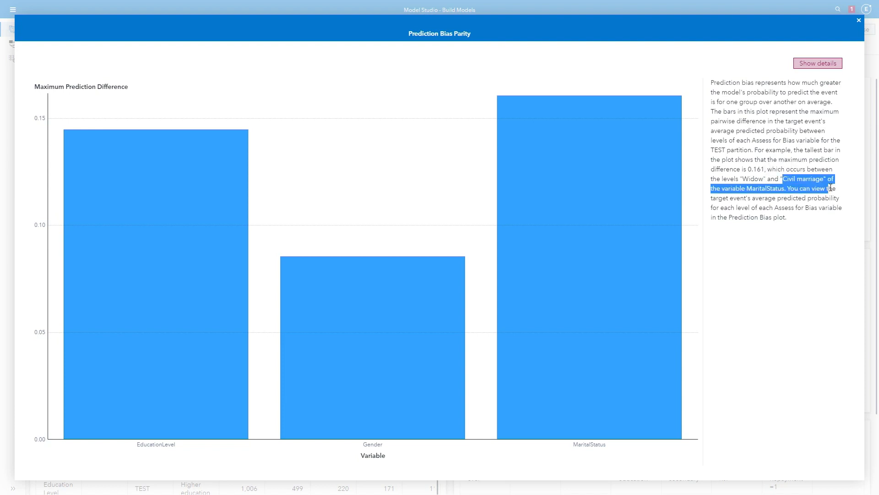
left_click(824, 180)
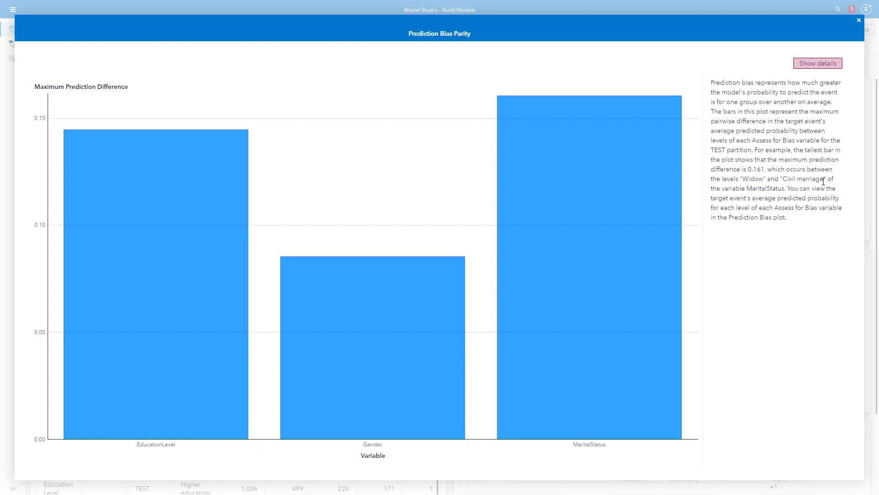
left_click(860, 20)
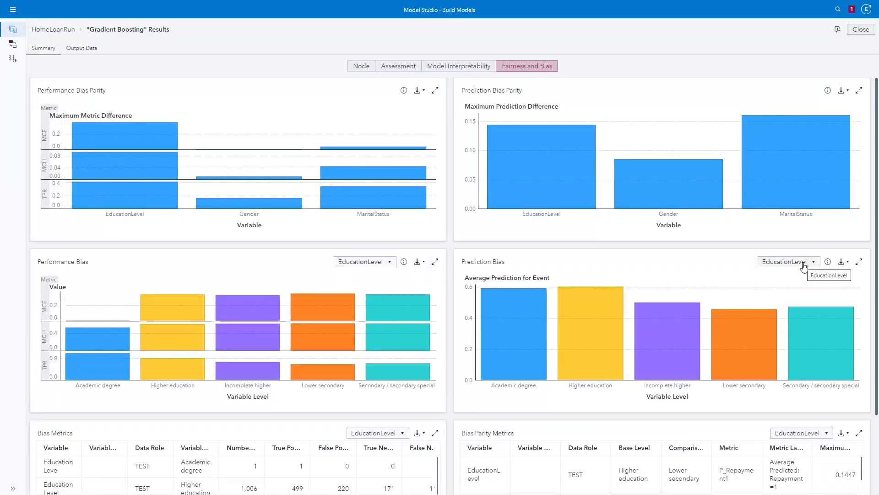
Show the Prediction Bias chart by MaritalStatus and examine the average prediction for each marital status level
left_click(779, 265)
left_click(781, 298)
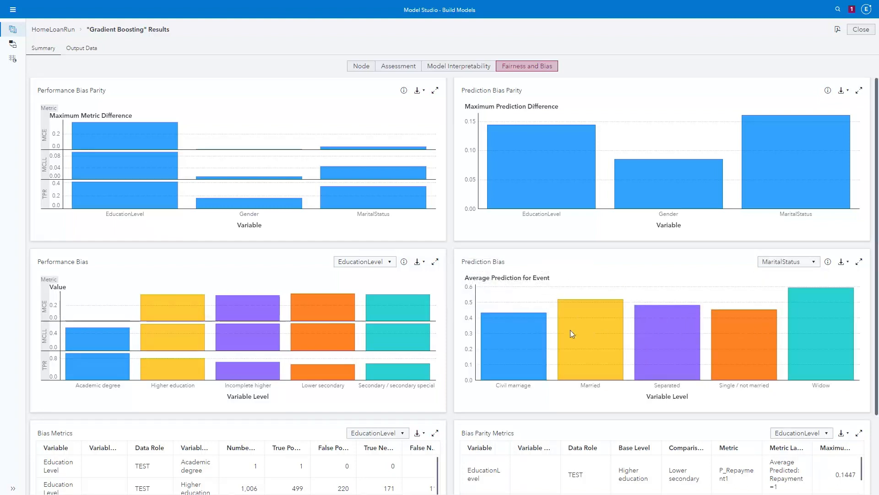
mouse_move(570, 330)
Open the model interpretability results and read the enlarged PD Plot for CreditScore with its explanation
left_click(461, 69)
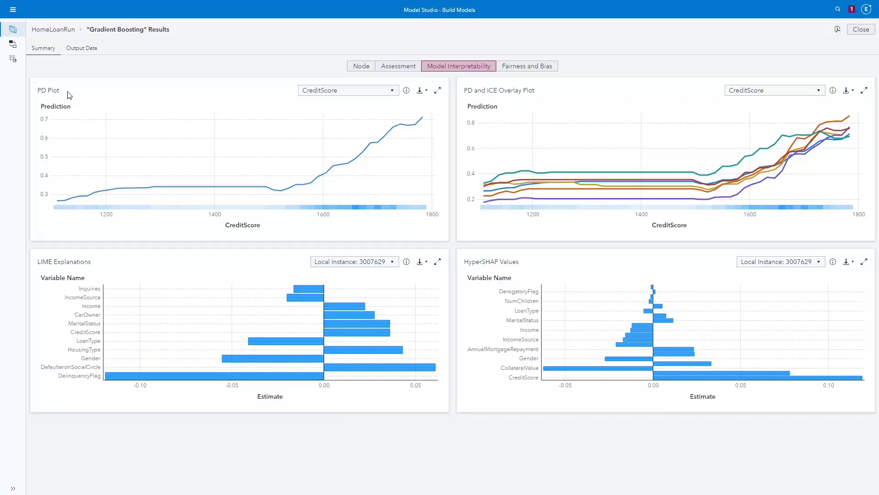
left_click(353, 92)
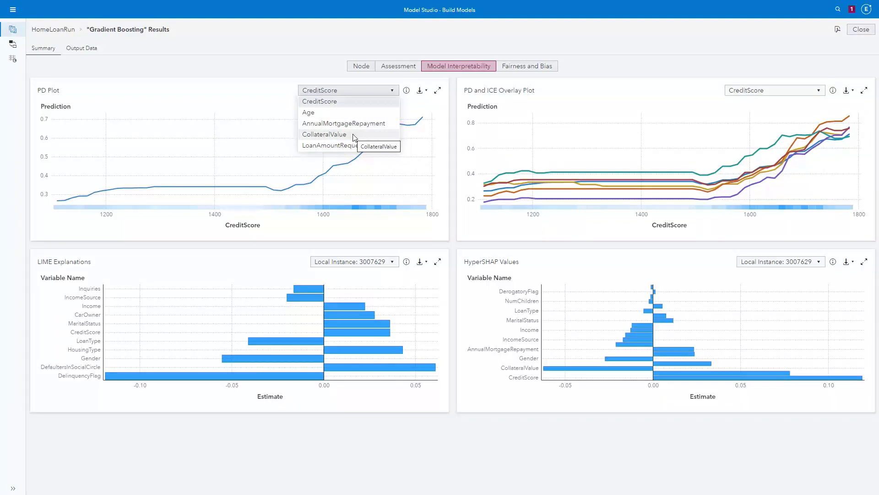
left_click(438, 90)
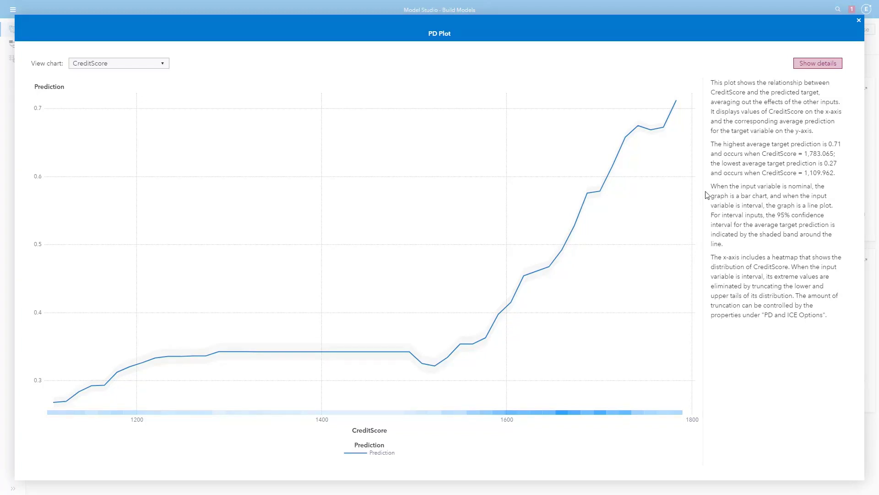
left_click_drag(753, 206, 843, 236)
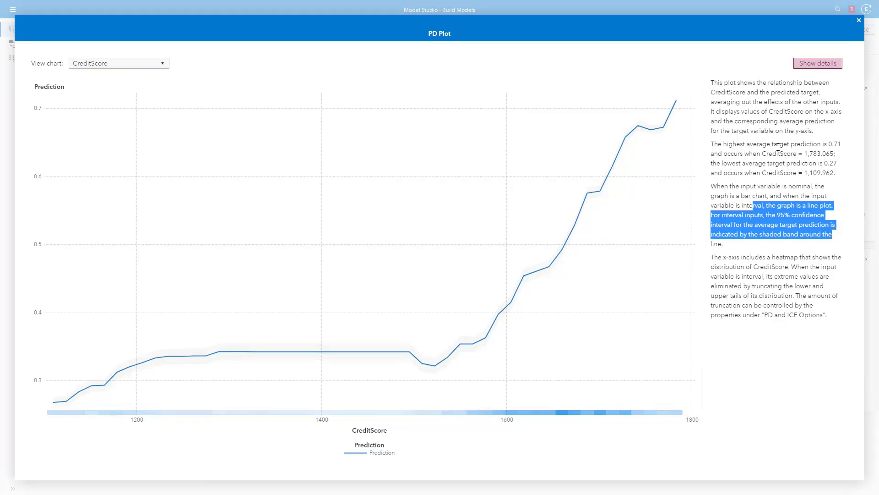
left_click(860, 21)
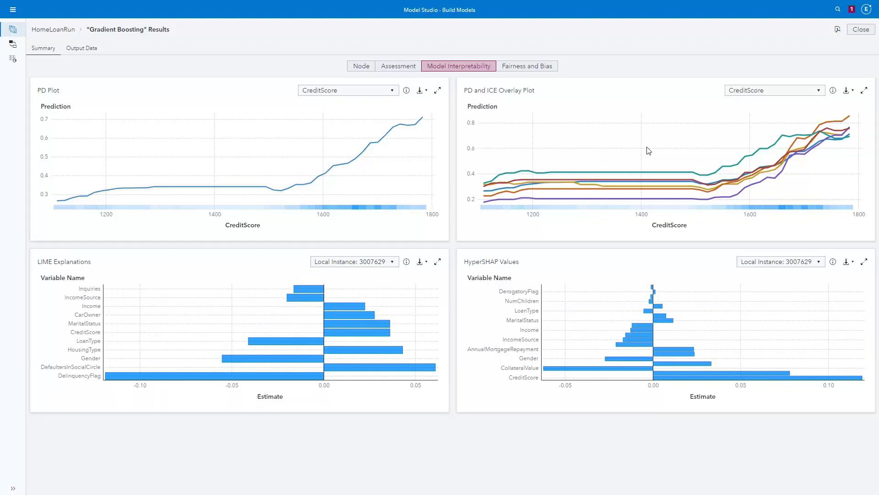
Examine the PD and ICE Overlay Plot, view the local instances available for LIME Explanations, and close the Gradient Boosting results
mouse_move(741, 168)
left_click(383, 265)
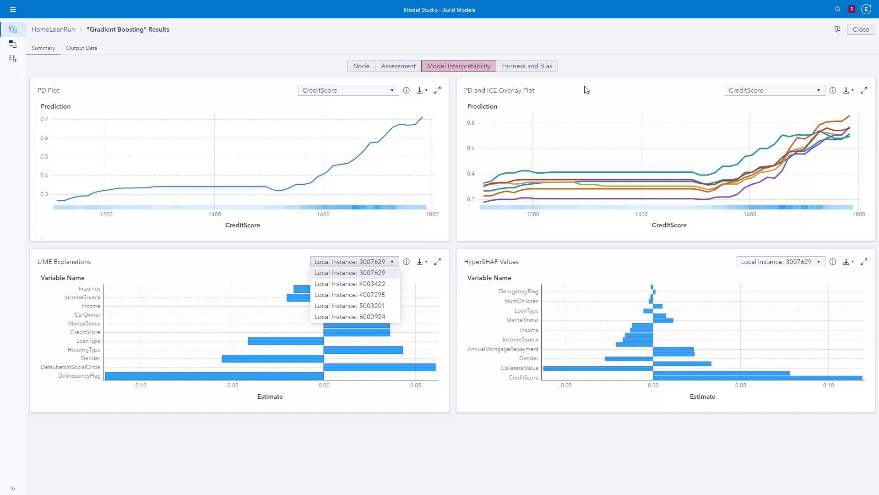
left_click(859, 30)
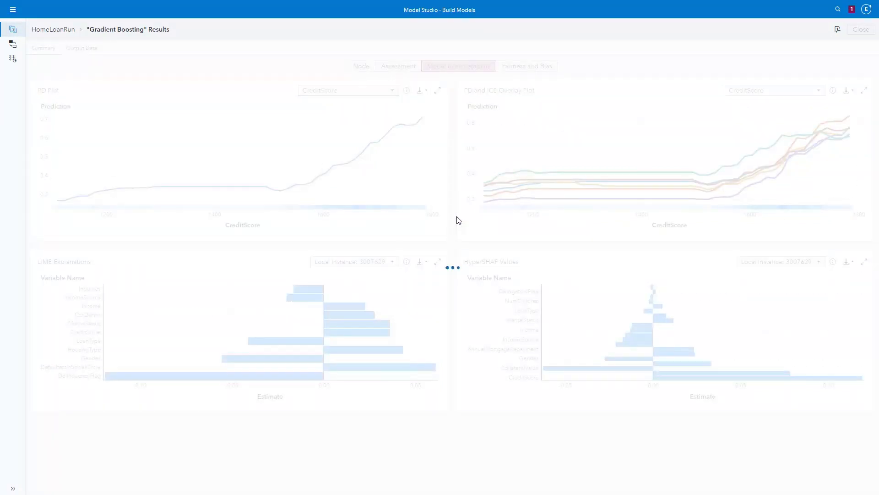
Examine the Forward Logistic Regression and Decision Tree node options in Pipeline 2 and the actions available for the Decision Tree
left_click(314, 302)
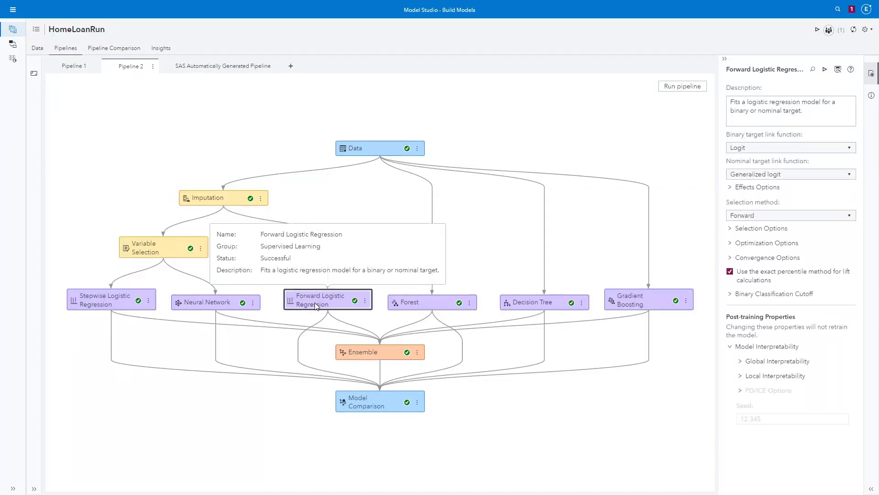
left_click(549, 307)
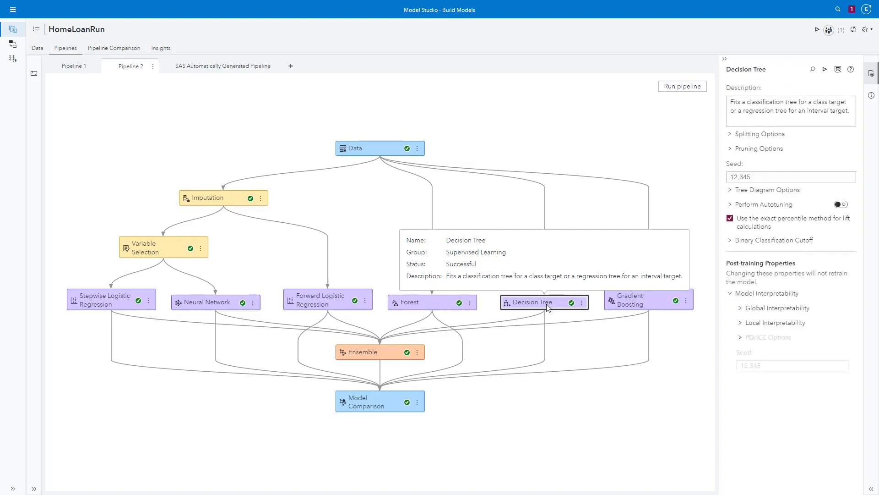
left_click(582, 302)
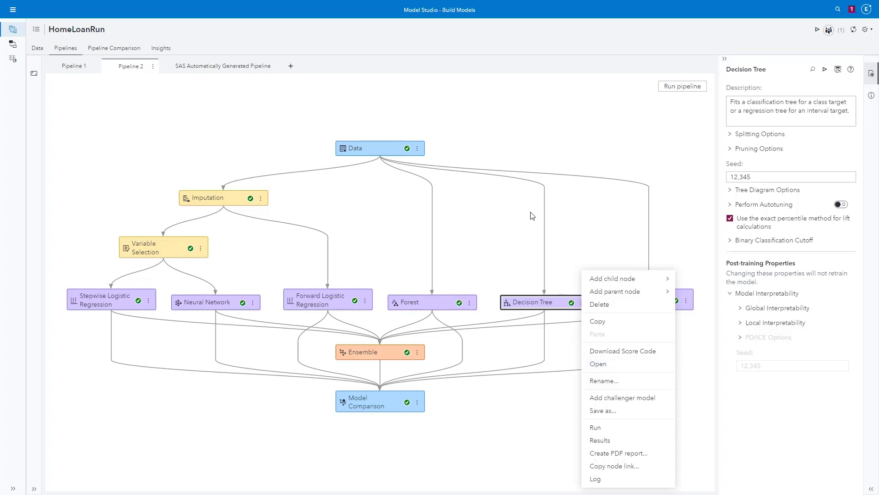
Open the results of the GAM node in Pipeline 1 and view its enlarged Smoothing Components plots
left_click(68, 67)
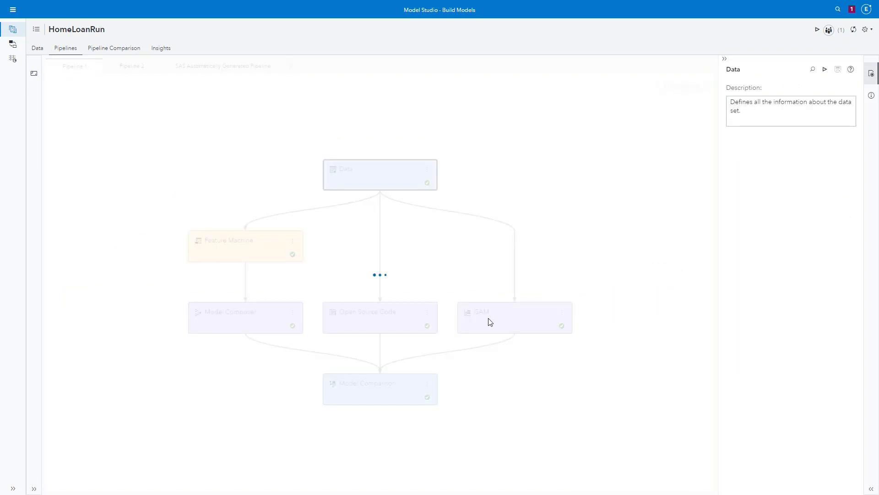
left_click(488, 321)
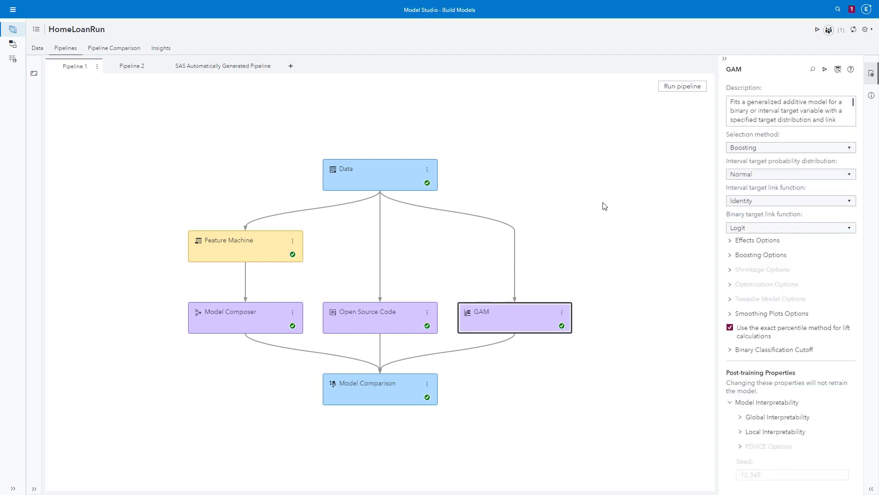
left_click(562, 315)
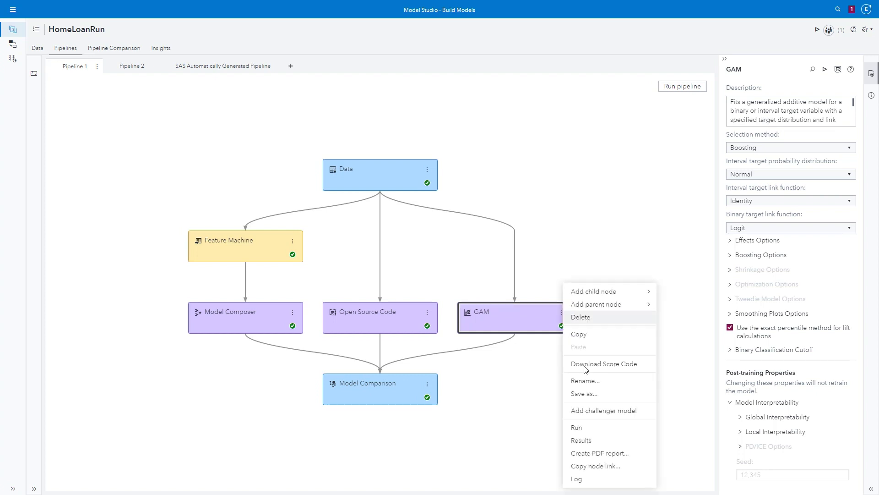
left_click(581, 441)
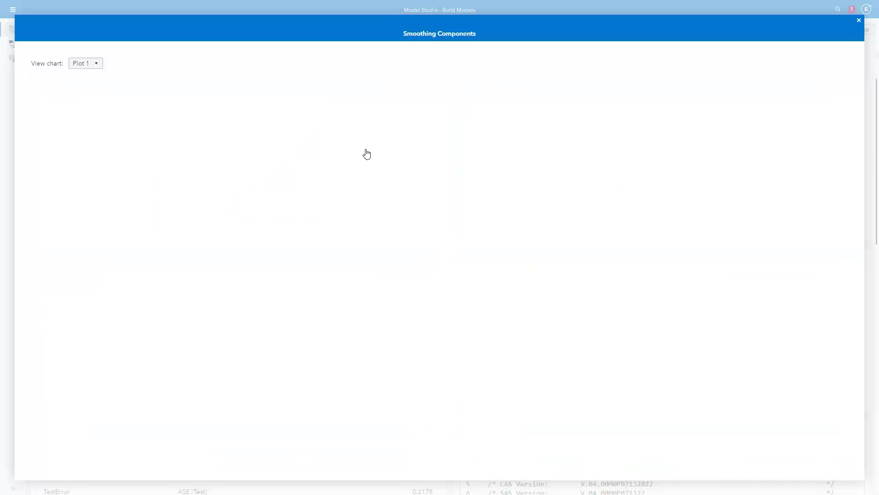
left_click(860, 21)
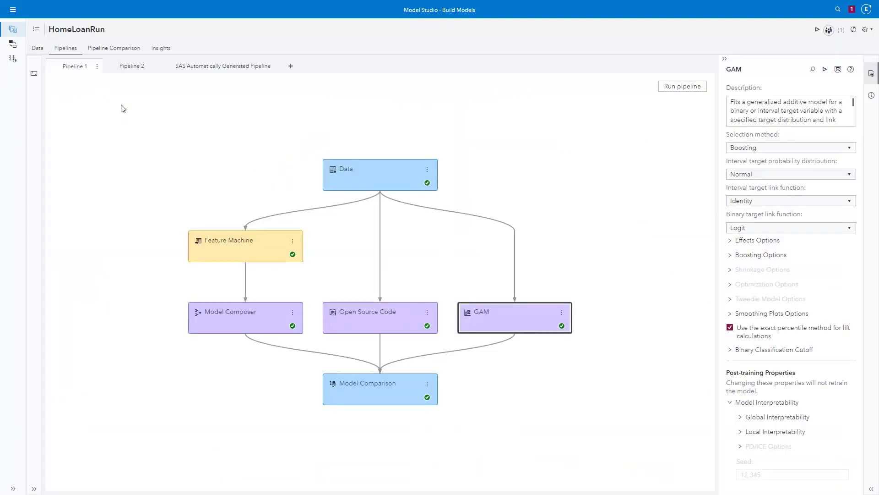
Review the pipeline comparison and view the publishing options for the champion Gradient Boosting (2), cancelling without publishing
left_click(130, 47)
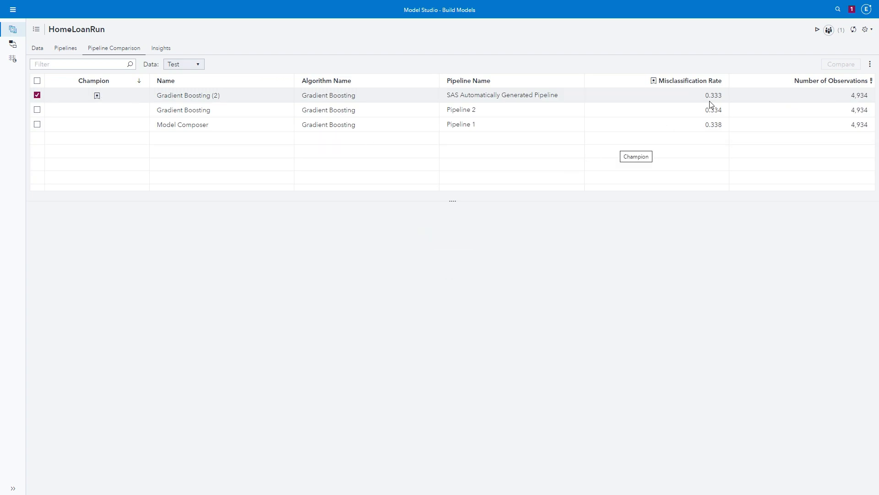
left_click(871, 64)
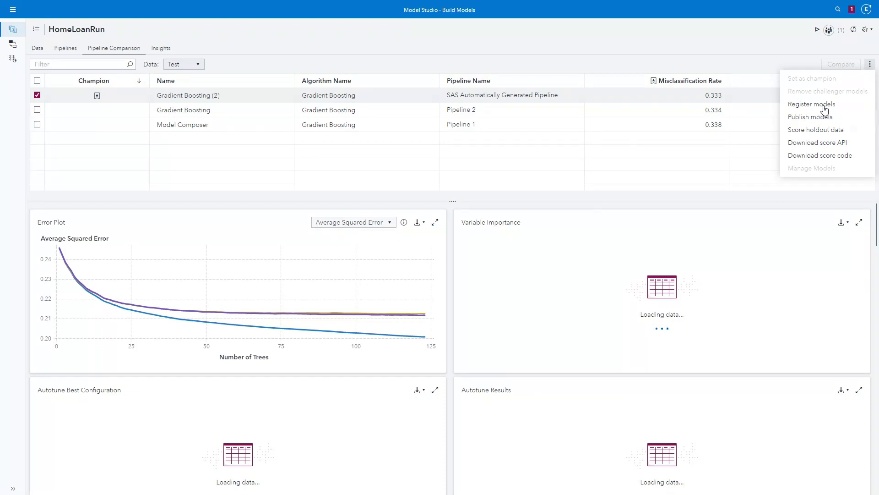
left_click(824, 118)
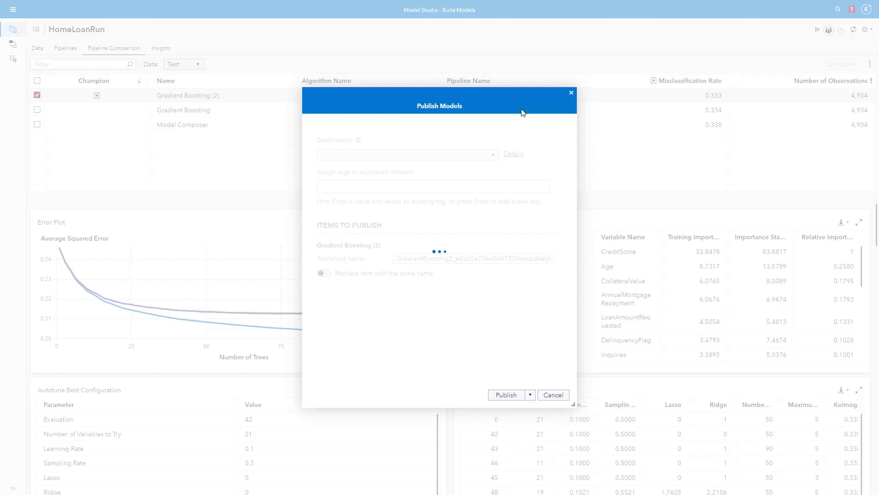
left_click(553, 395)
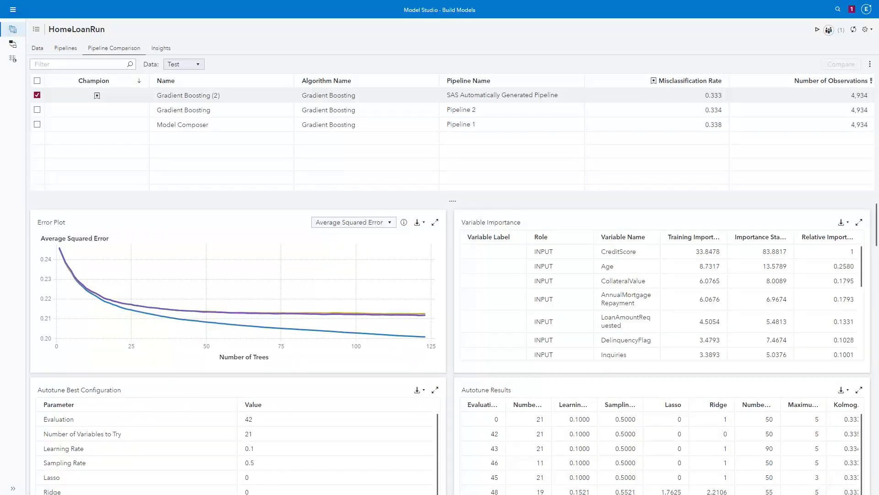
Review the HomeLoanRun insights report, reading the Project Summary and opening the Project Notes for editing
left_click(157, 48)
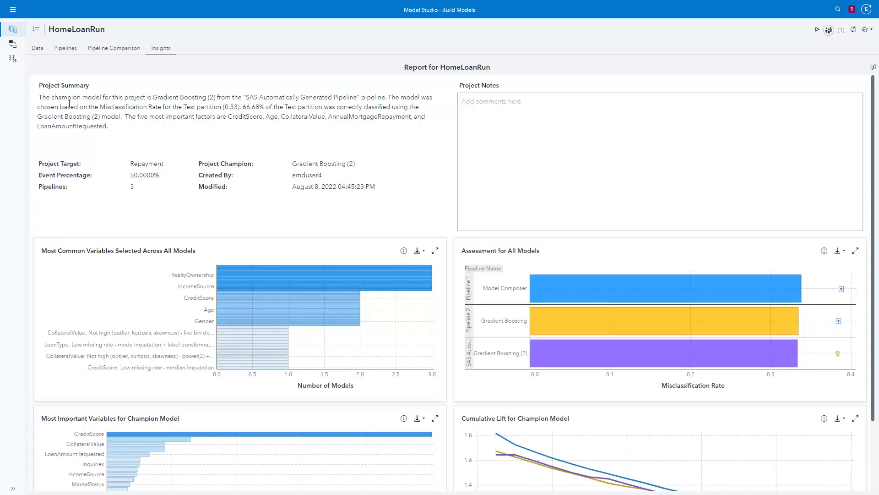
left_click_drag(147, 100, 236, 98)
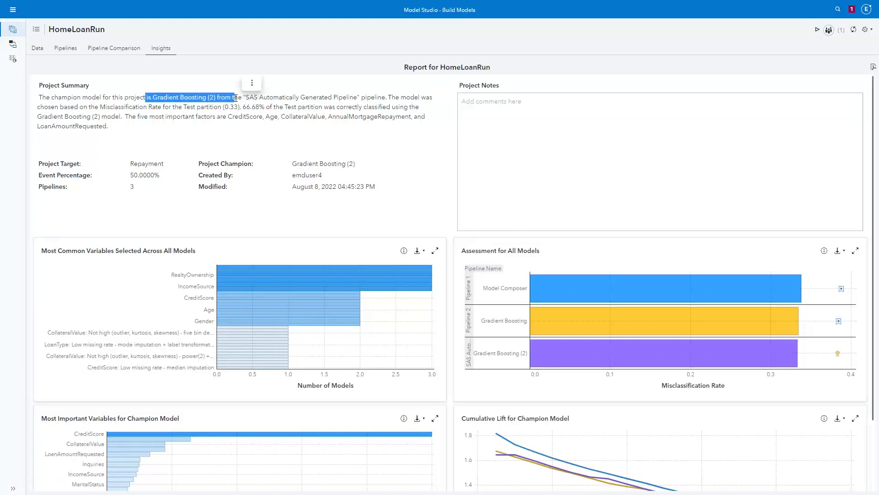
left_click_drag(238, 109, 298, 138)
left_click(573, 121)
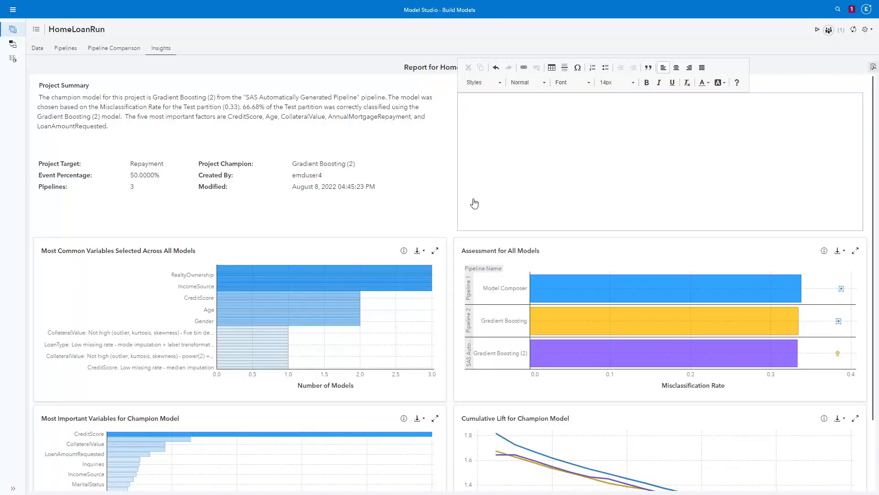
left_click(533, 431)
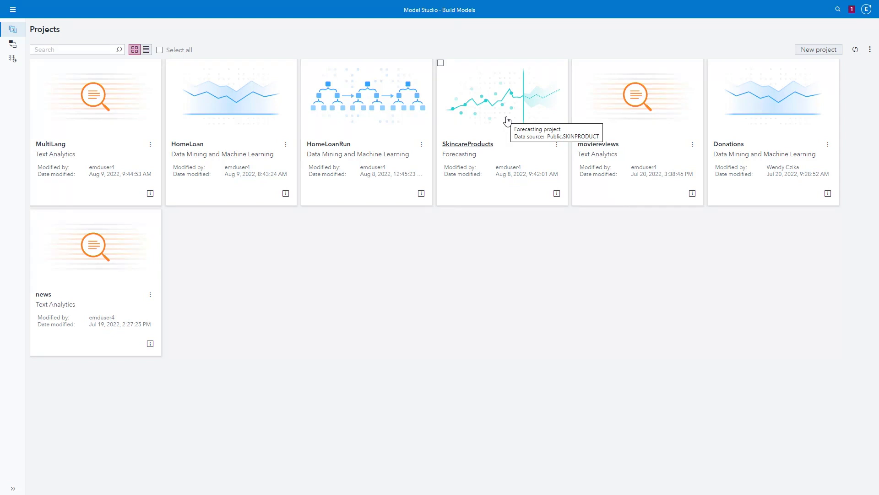
Open the SkincareProducts forecasting project and examine the Model Selection and Model Generation settings of its Auto-forecasting node
double_click(507, 121)
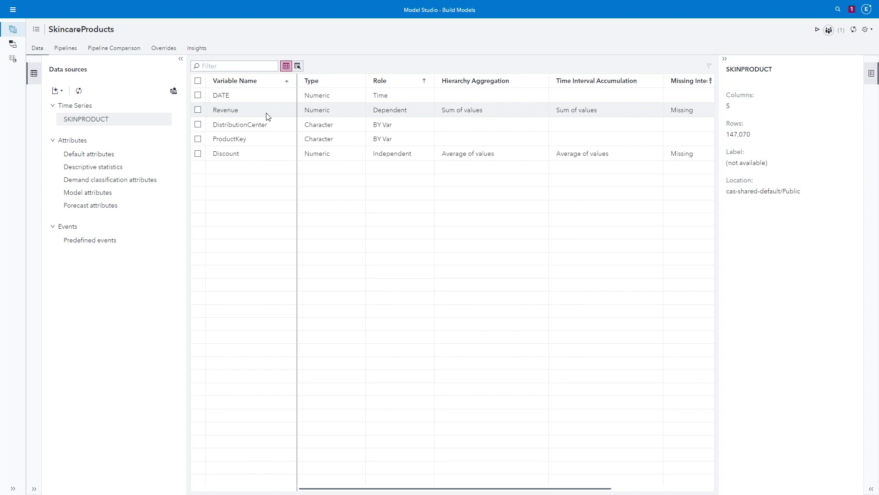
left_click(72, 48)
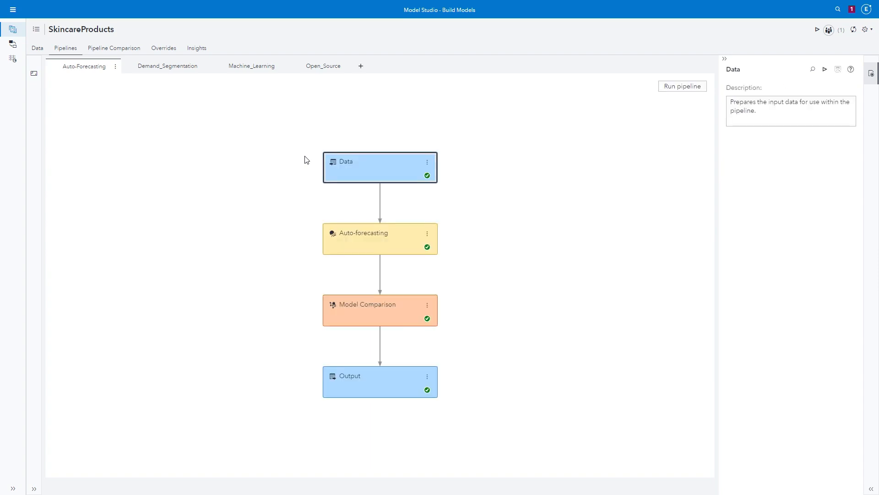
left_click(369, 243)
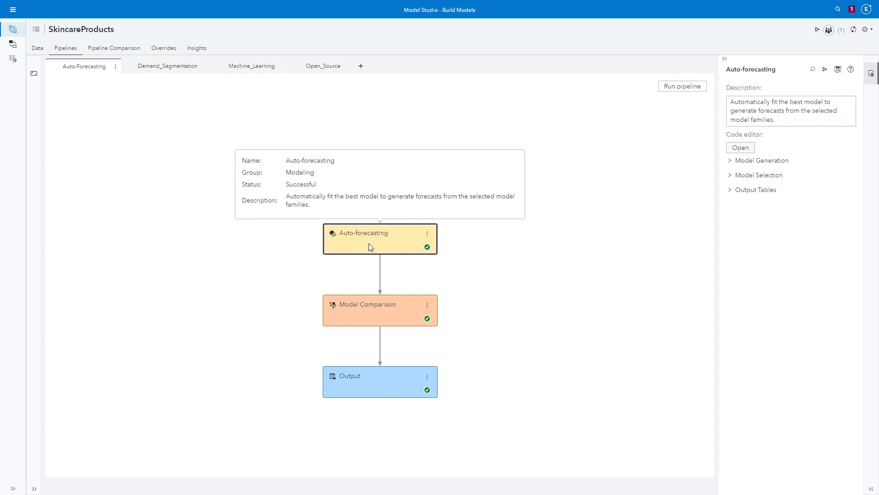
left_click(730, 174)
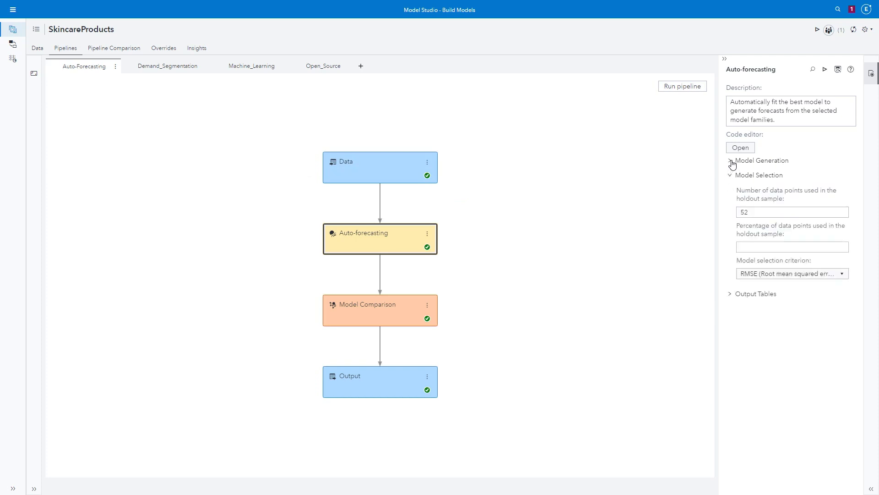
left_click(731, 162)
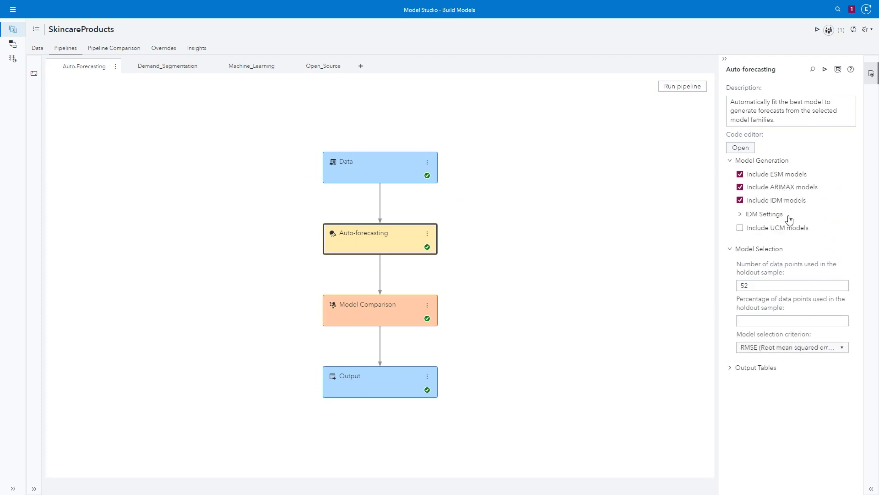
Examine the Demand Classification Profile and Demand Classification Modeling nodes in the Demand_Segmentation pipeline
left_click(147, 68)
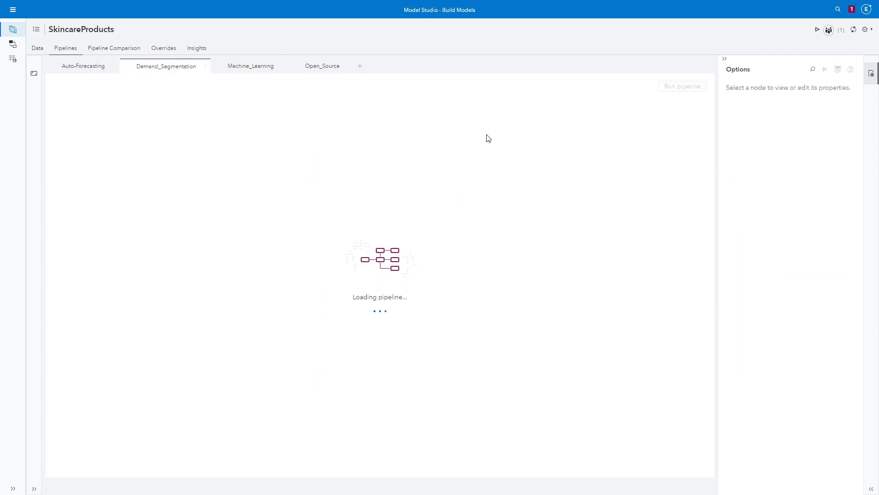
left_click(355, 205)
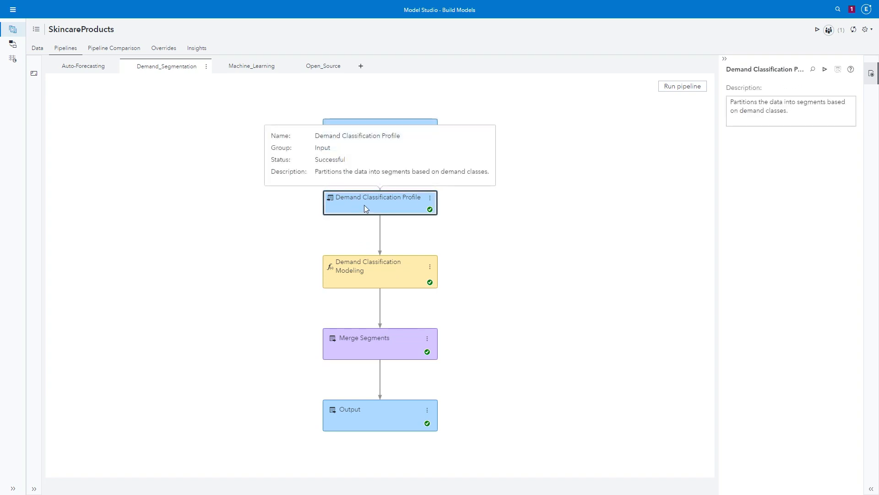
left_click(407, 271)
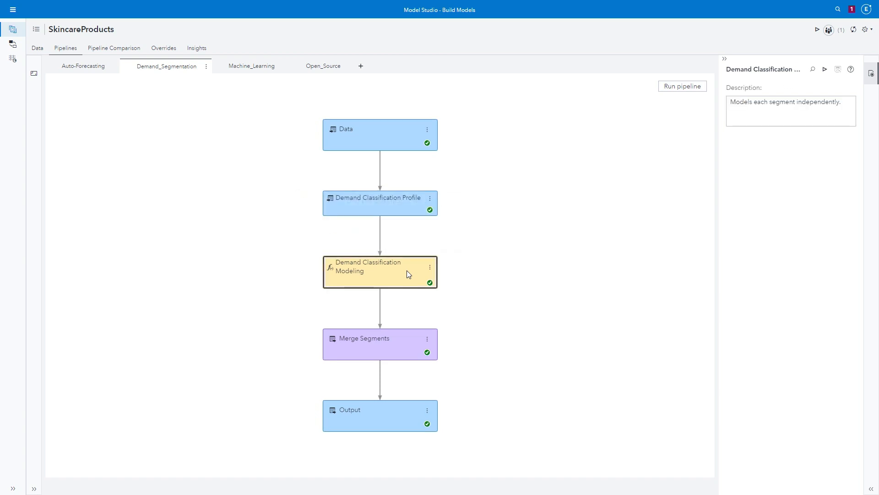
Examine the Machine_Learning pipeline and the Model Generation settings of its Panel Series Neural Network node
left_click(225, 69)
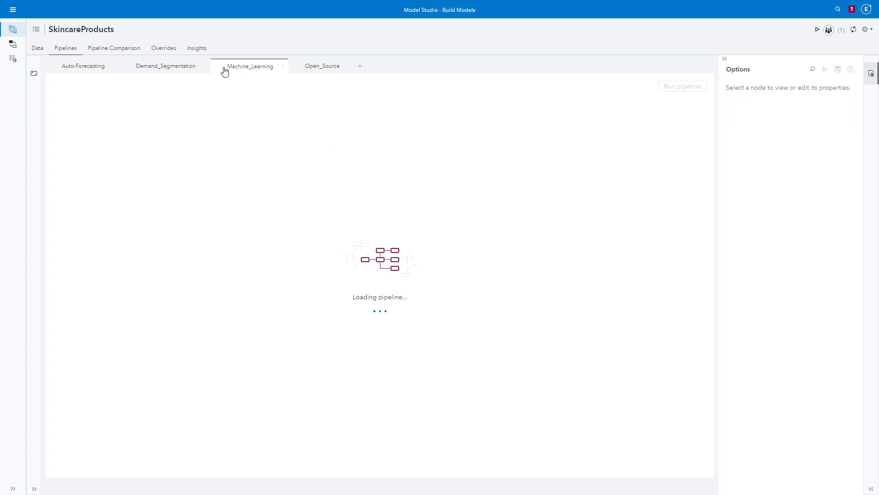
mouse_move(339, 236)
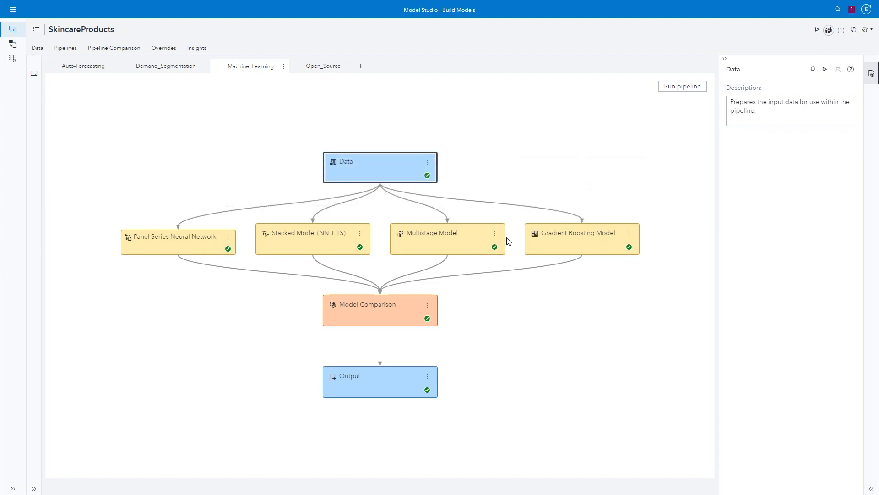
left_click(202, 245)
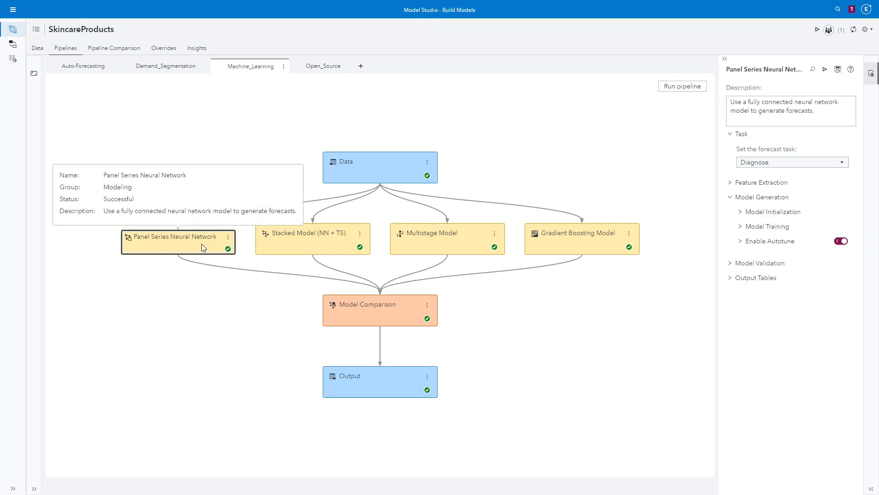
mouse_move(753, 244)
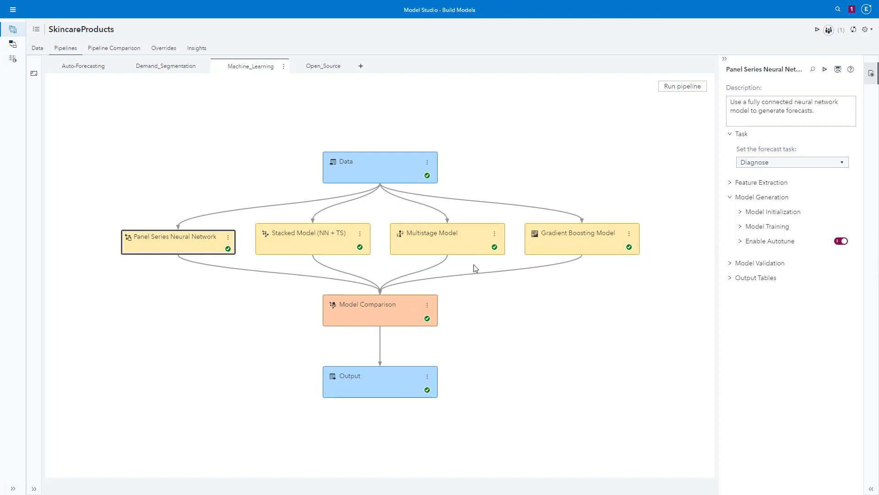
View the project's forecast overrides and the Override calculator for Sun, Mar 22, 15, cancelling without entering an override
left_click(162, 48)
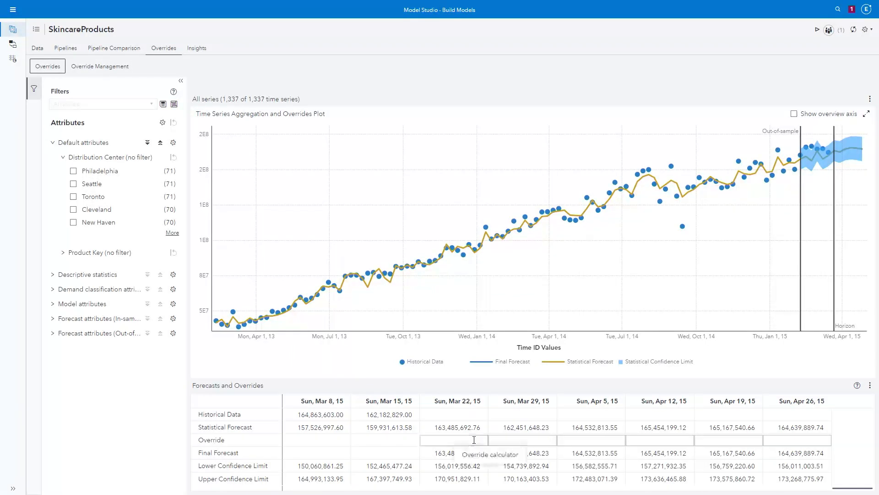
left_click(483, 457)
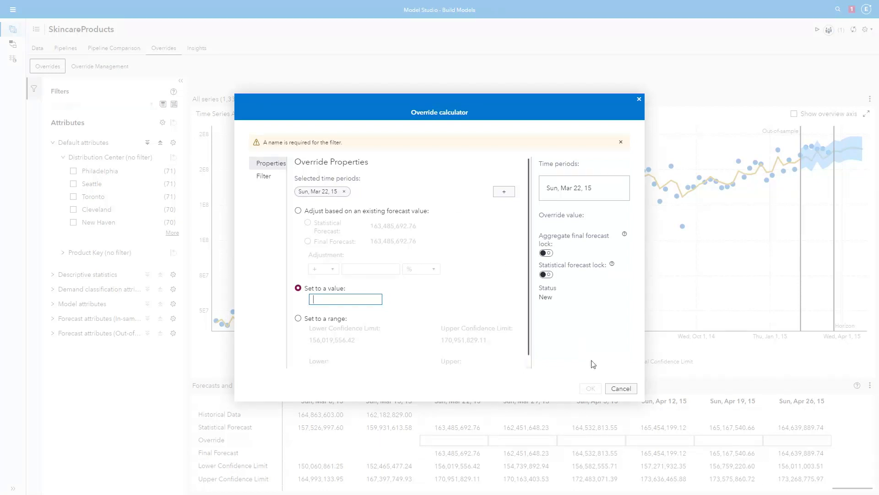
left_click(632, 390)
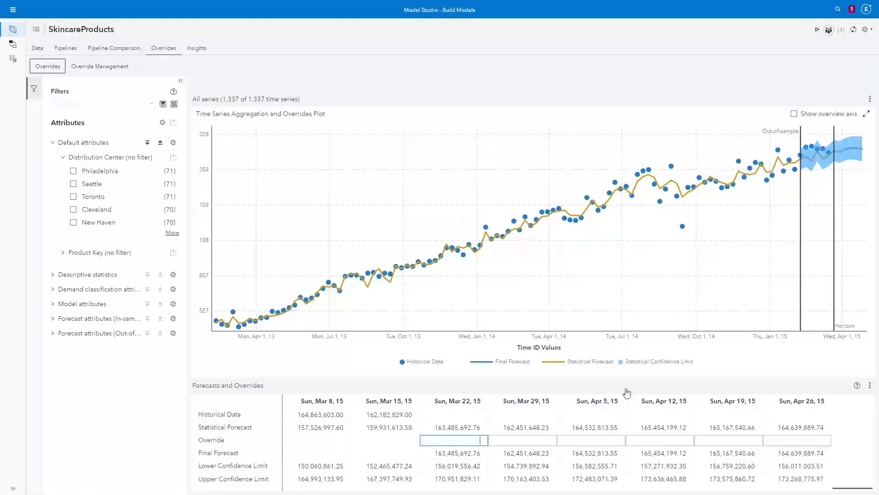
Return to the project list, open the MultiLang text analytics project and assign the Text role to the text variable
left_click(35, 32)
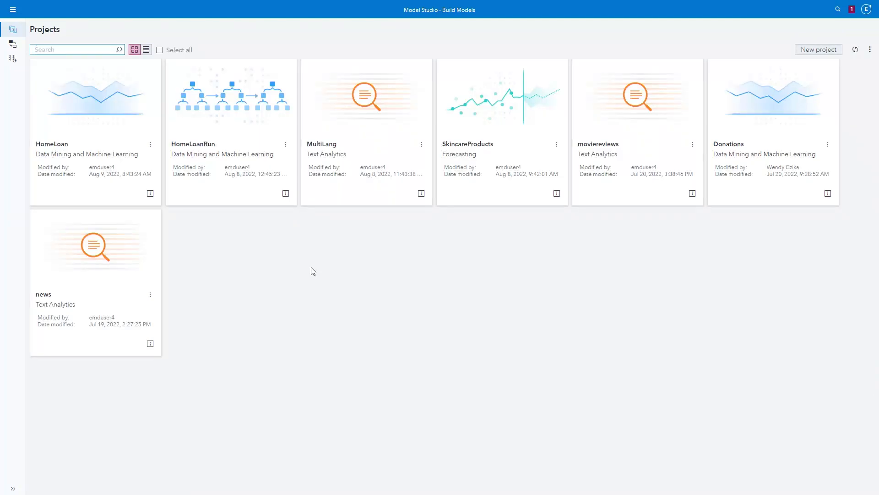
mouse_move(384, 108)
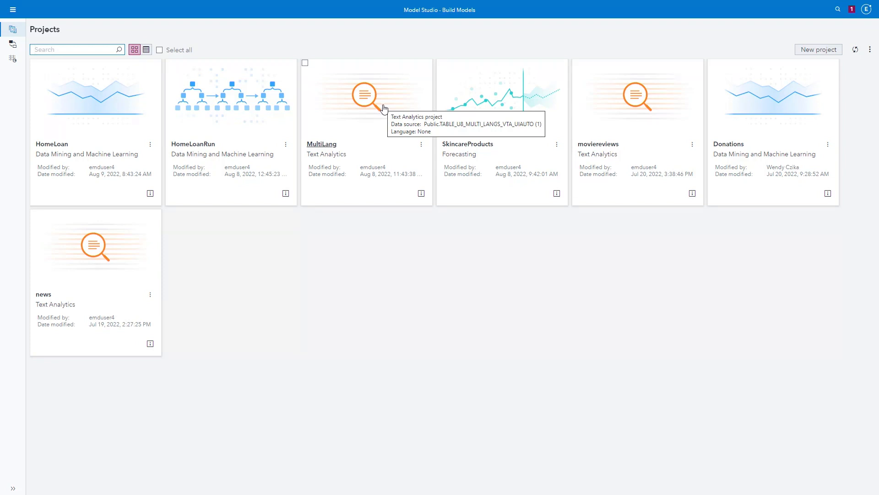
left_click(384, 108)
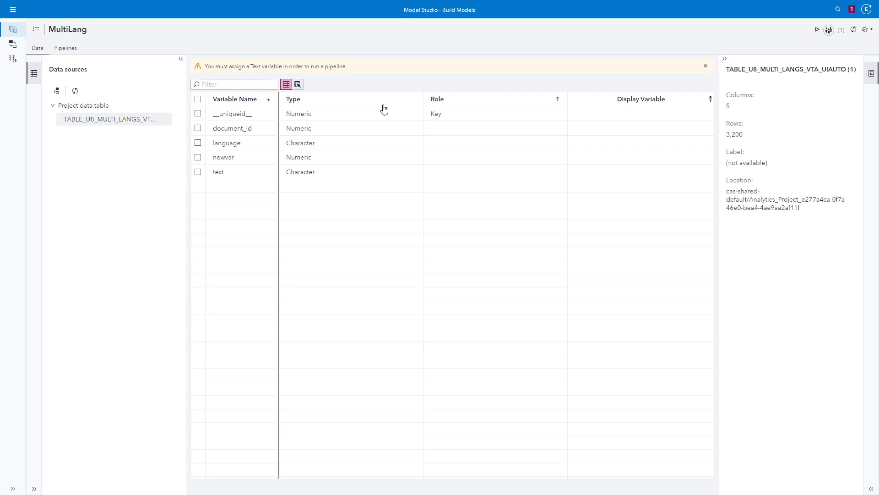
left_click(198, 172)
left_click(735, 113)
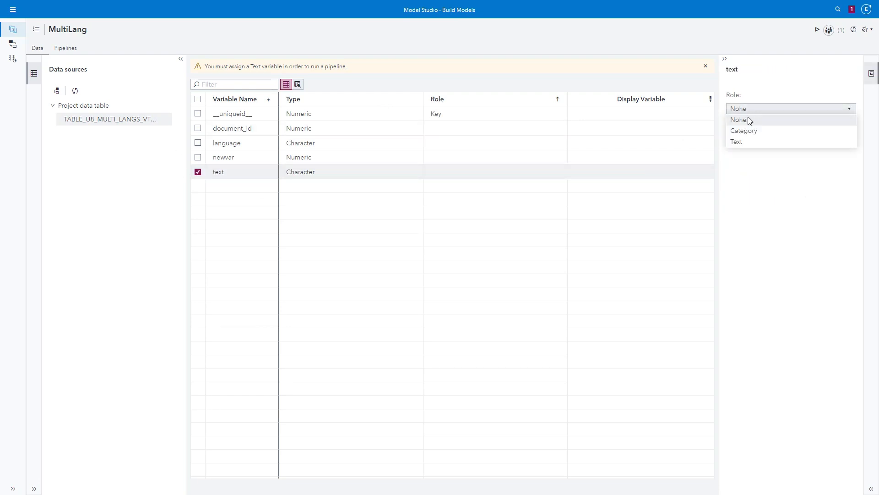
left_click(739, 143)
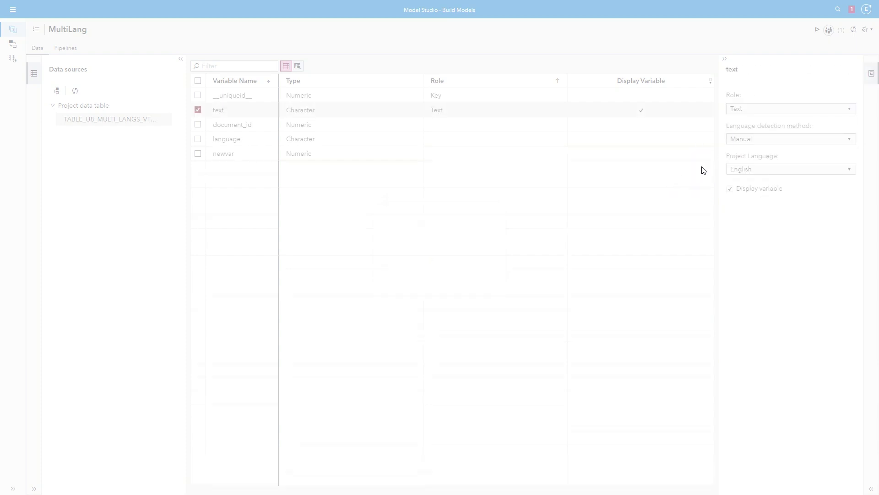
Set the text variable's language detection method to Automatic and start detecting the languages
left_click(755, 139)
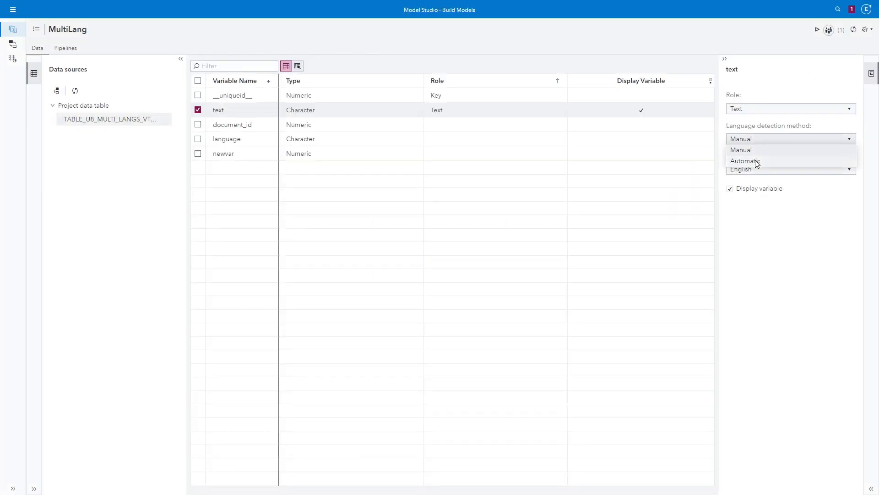
left_click(756, 161)
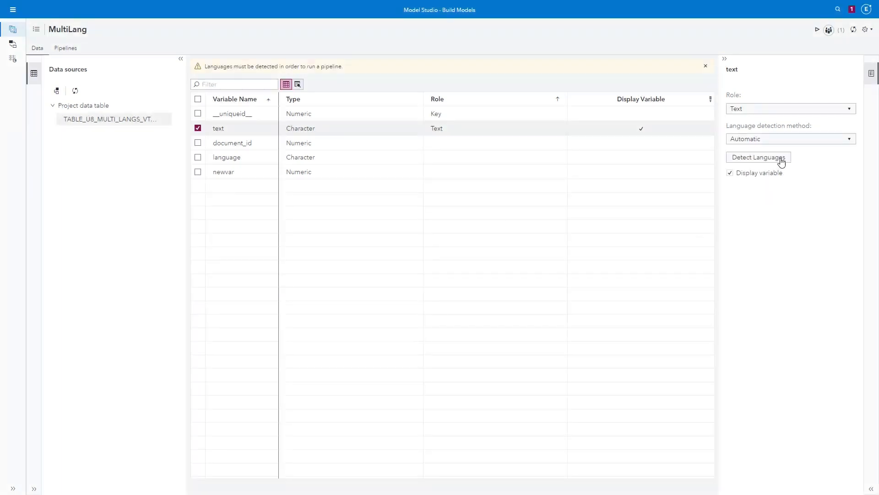
left_click(783, 159)
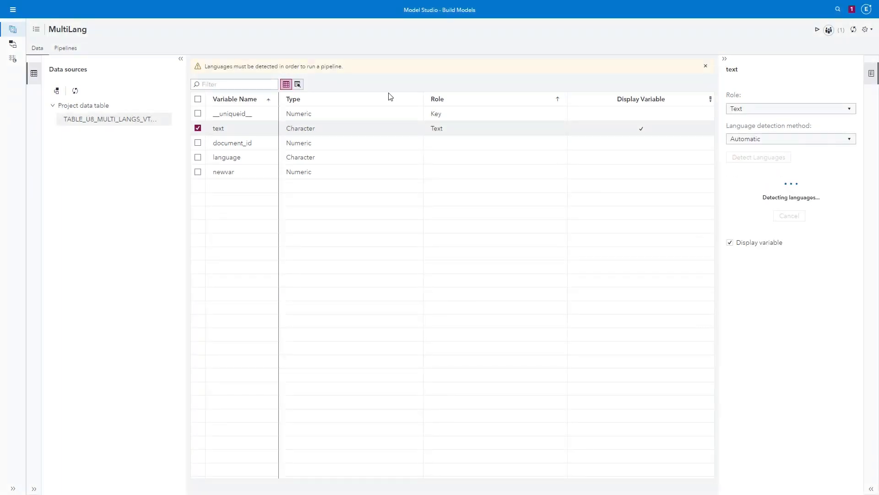
Browse the MultiLang table's rows to examine documents in different languages, and return to the variables table
left_click(297, 84)
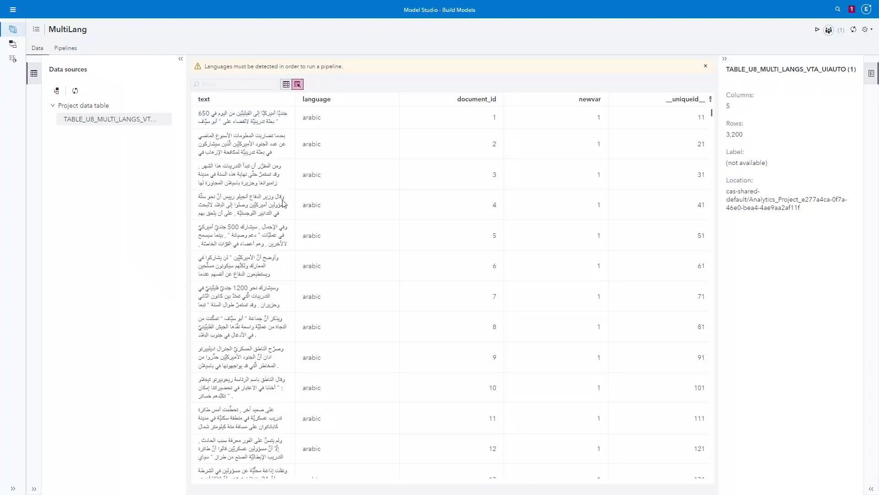
scroll(284, 207, "down", 10)
scroll(284, 207, "down", 10)
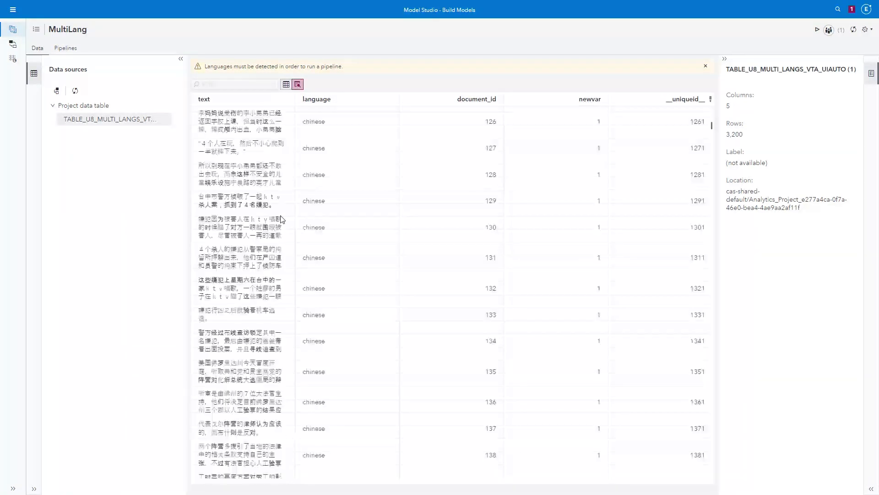
scroll(281, 220, "down", 15)
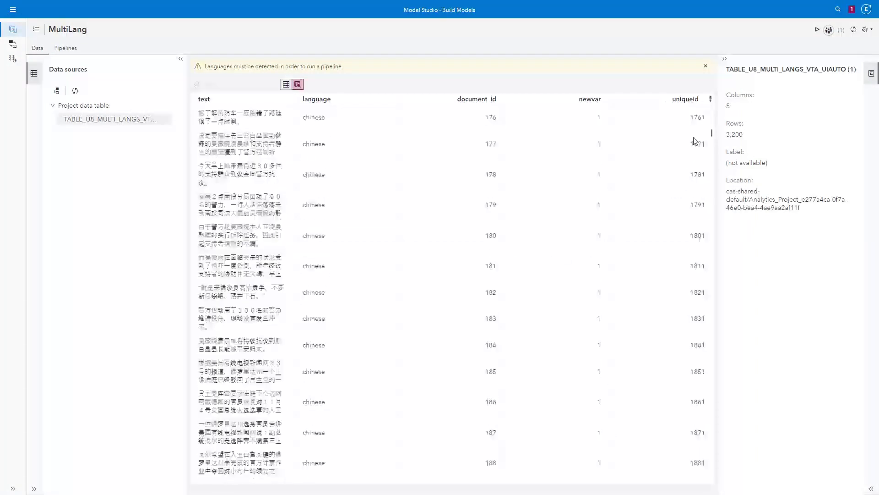
left_click_drag(713, 132, 713, 213)
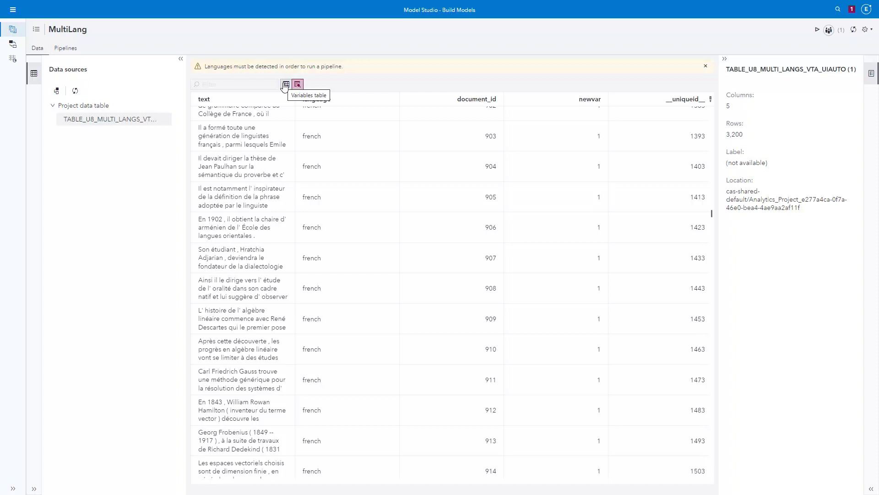
left_click(285, 85)
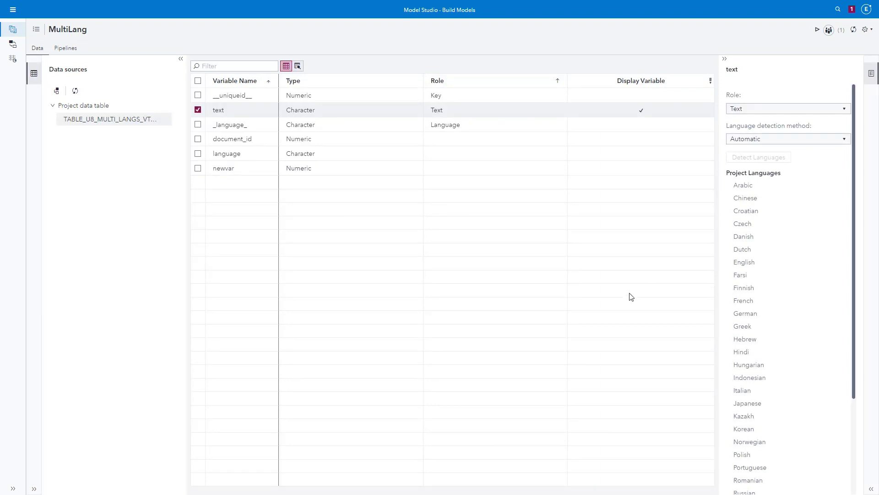
Open Pipeline 1 of the MultiLang project
left_click(66, 48)
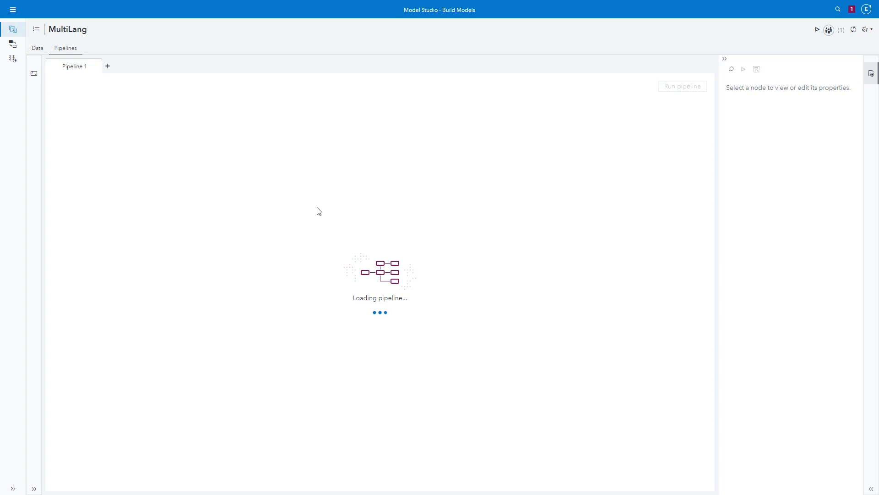